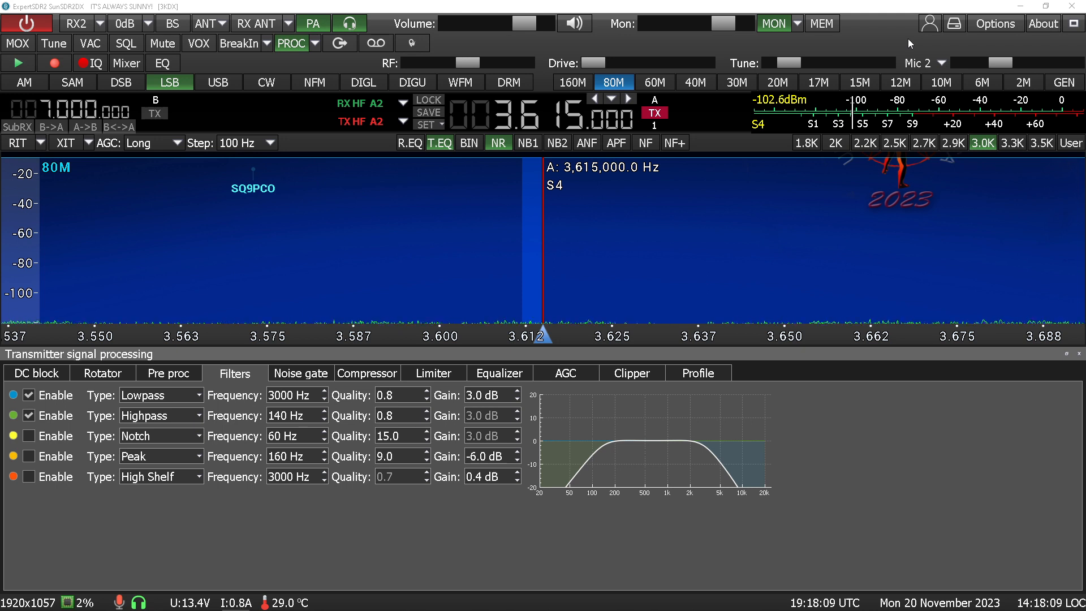
Browse the microphone input choices, then the transmit AGC, Equalizer and Profile settings and the processing profile list
click(934, 66)
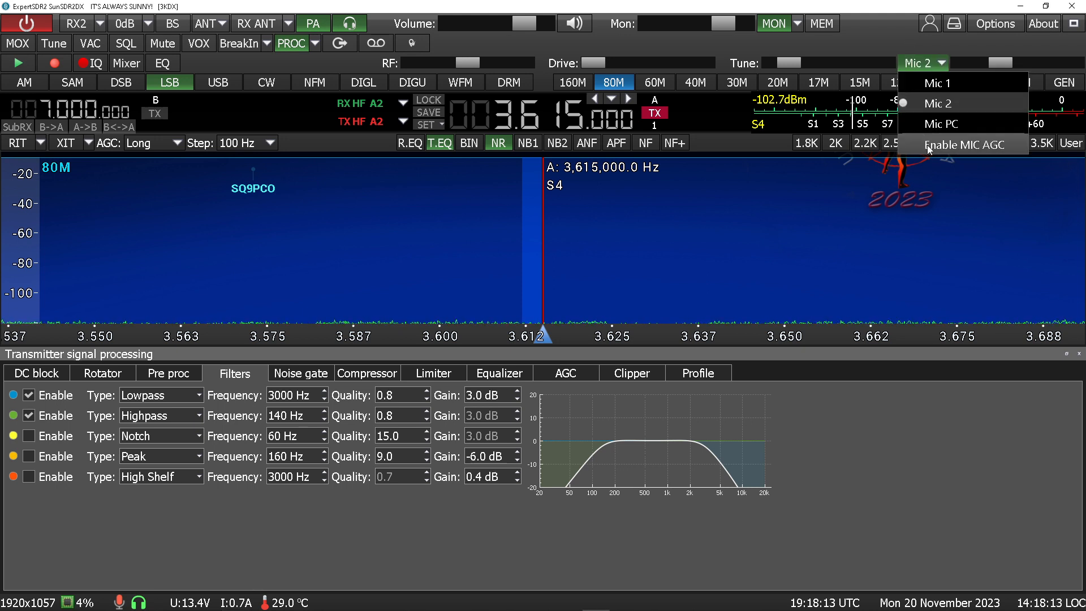
click(857, 34)
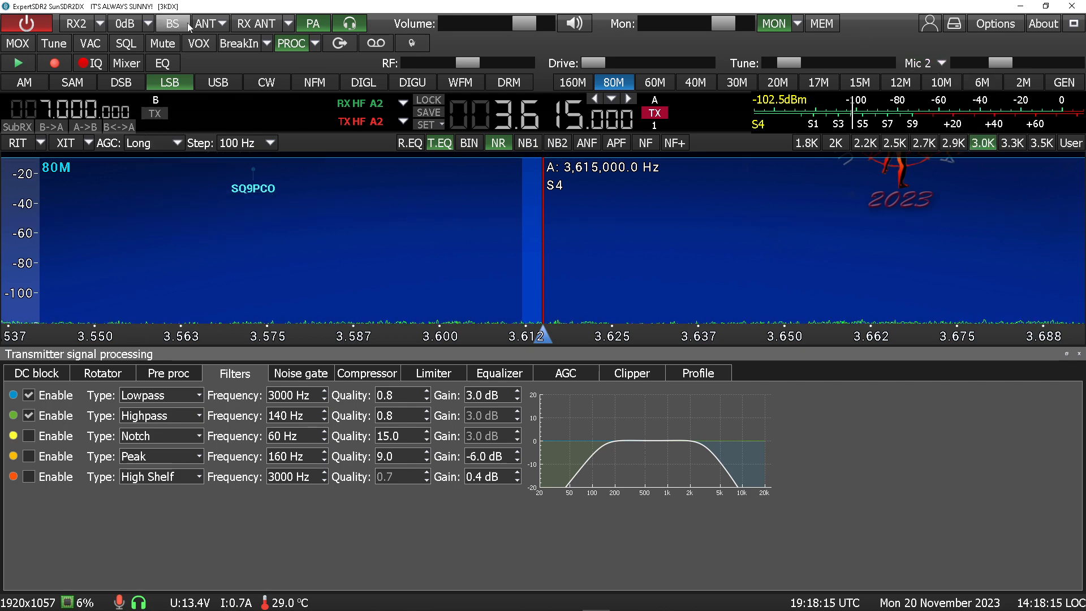
click(567, 375)
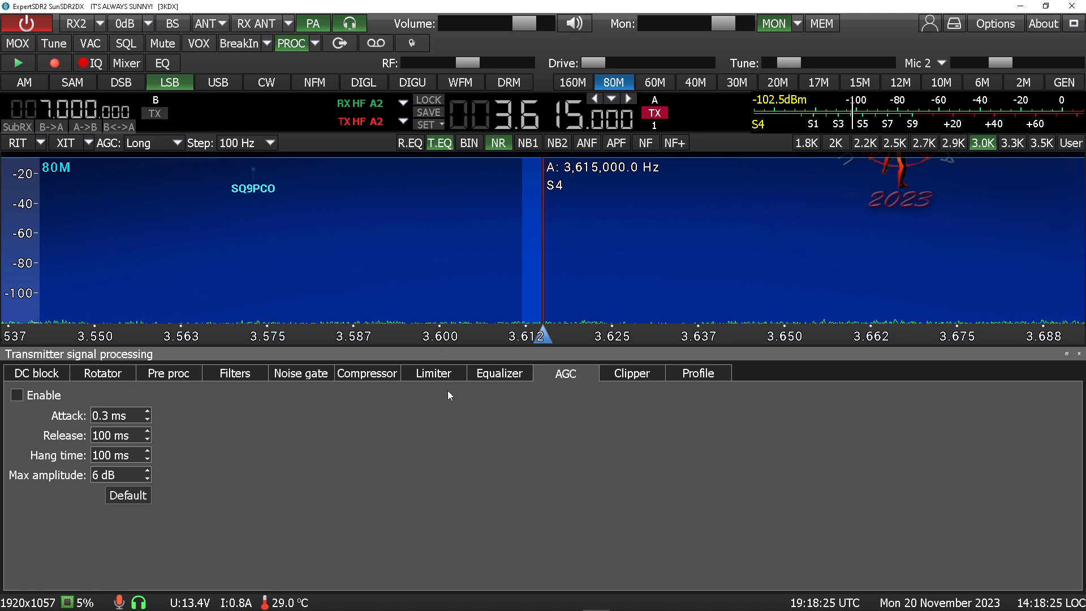
click(480, 381)
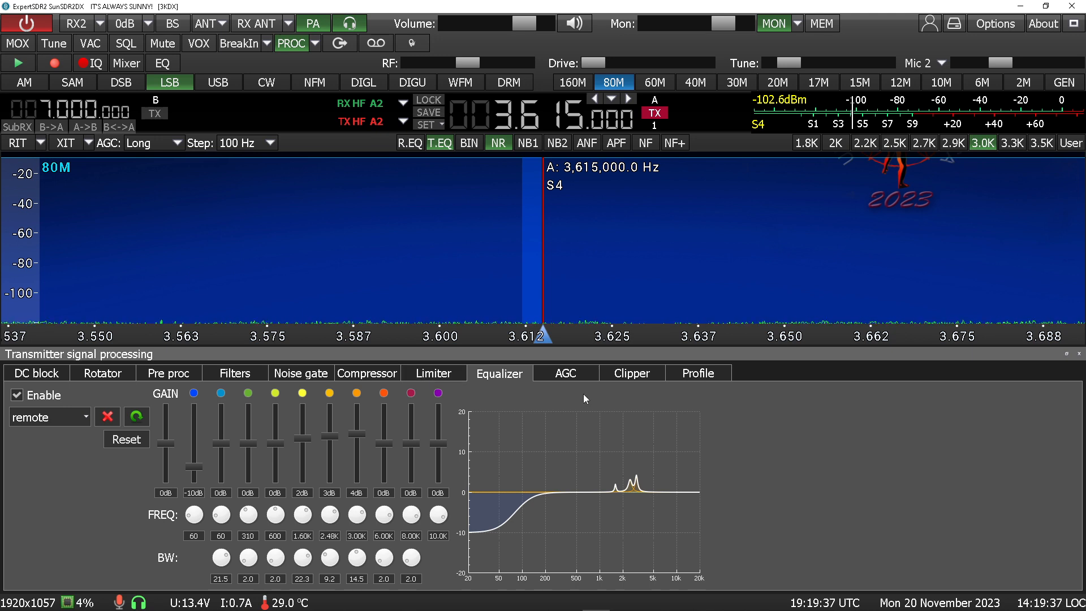
click(704, 380)
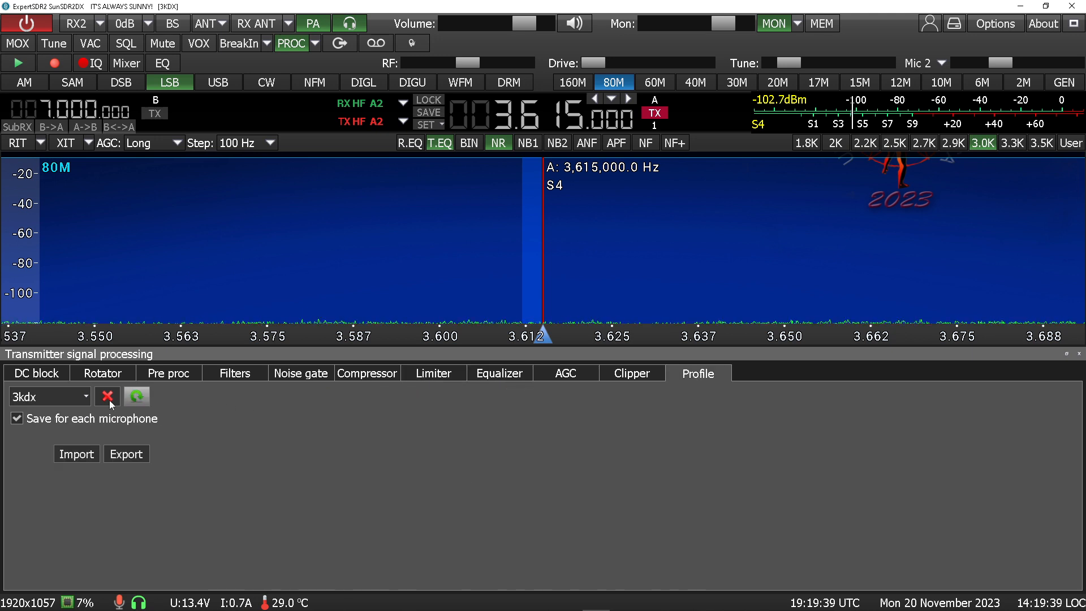
click(90, 392)
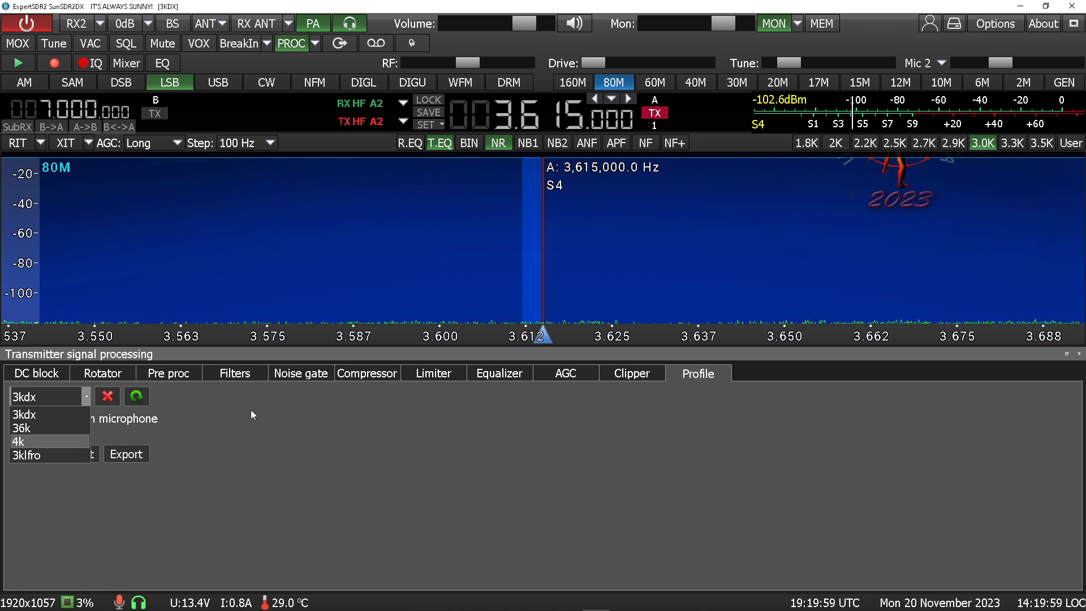
click(252, 446)
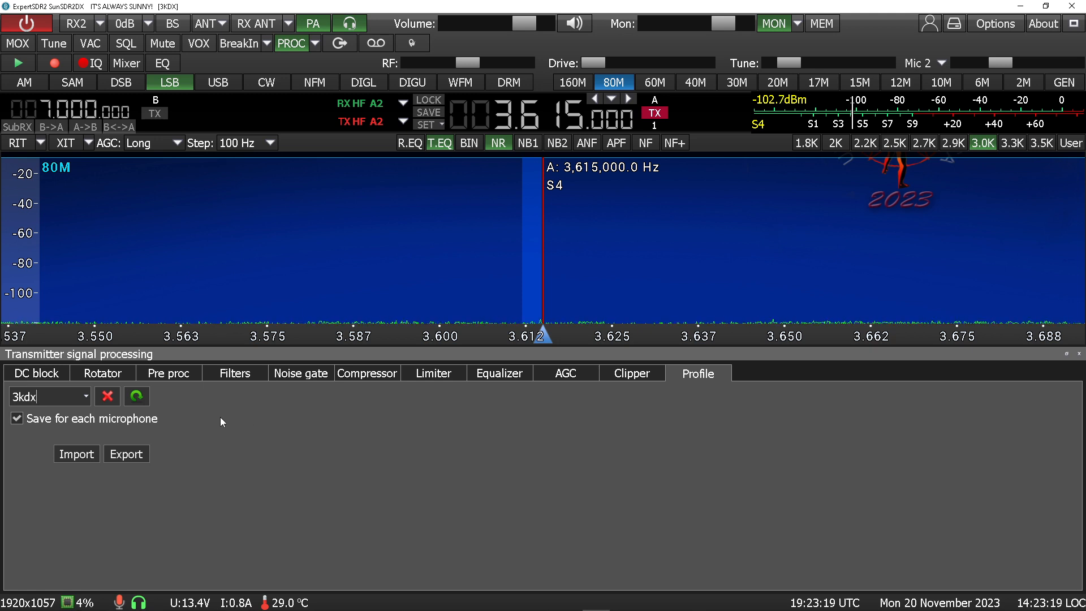
Review the saved station profile list and the transmit Filters, Compressor, Limiter and Equalizer settings
click(928, 32)
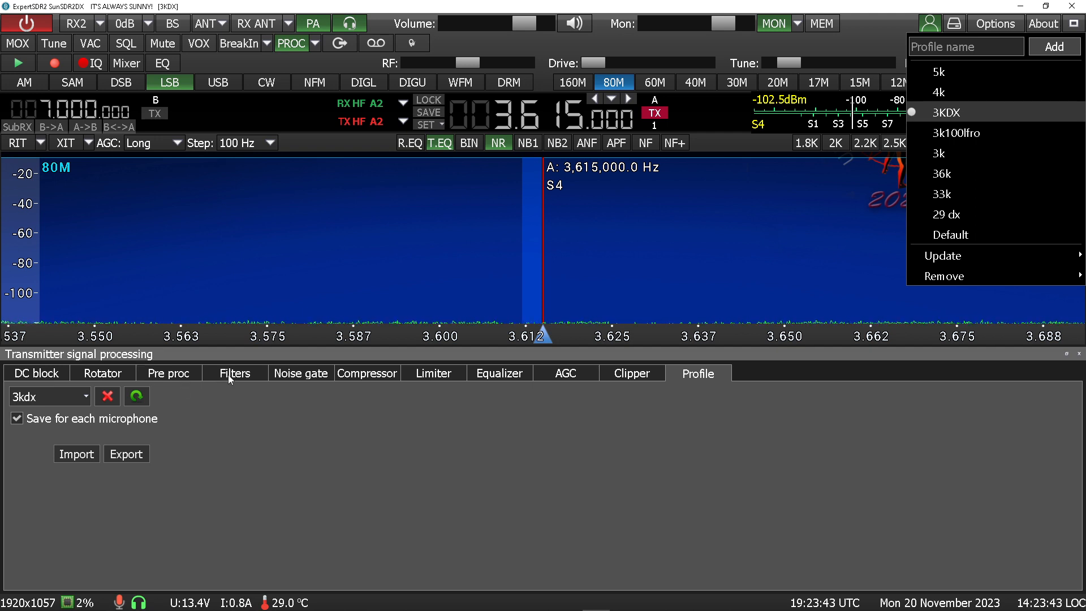
click(249, 375)
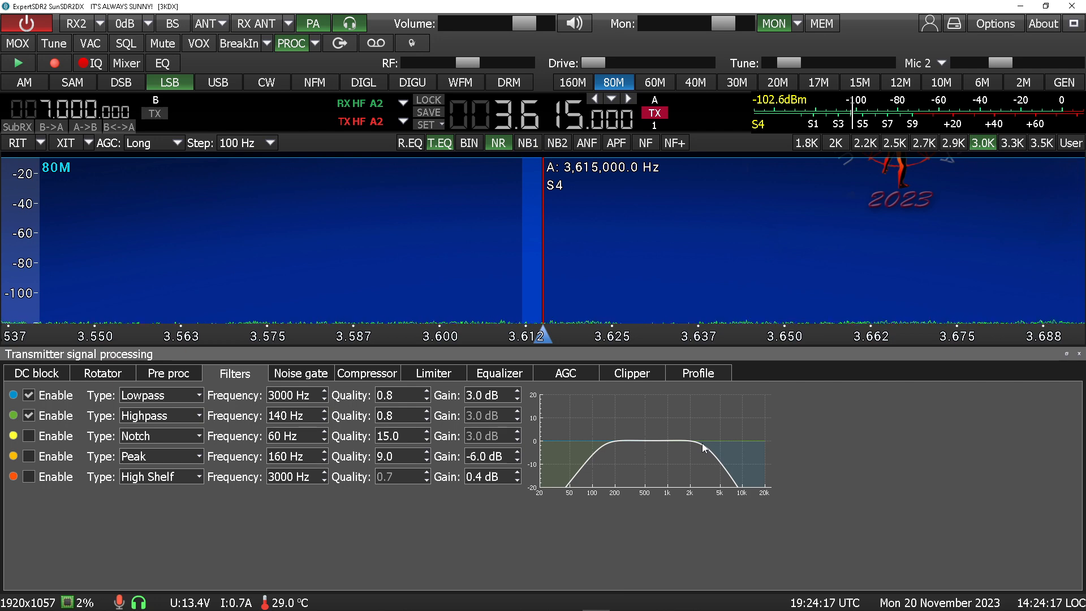
click(928, 34)
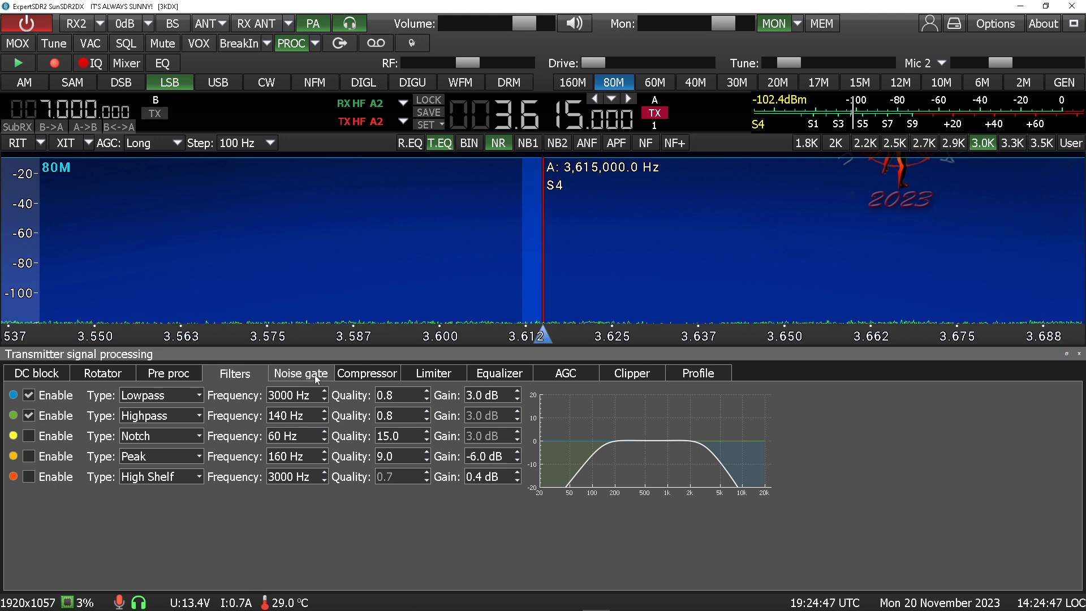
click(364, 375)
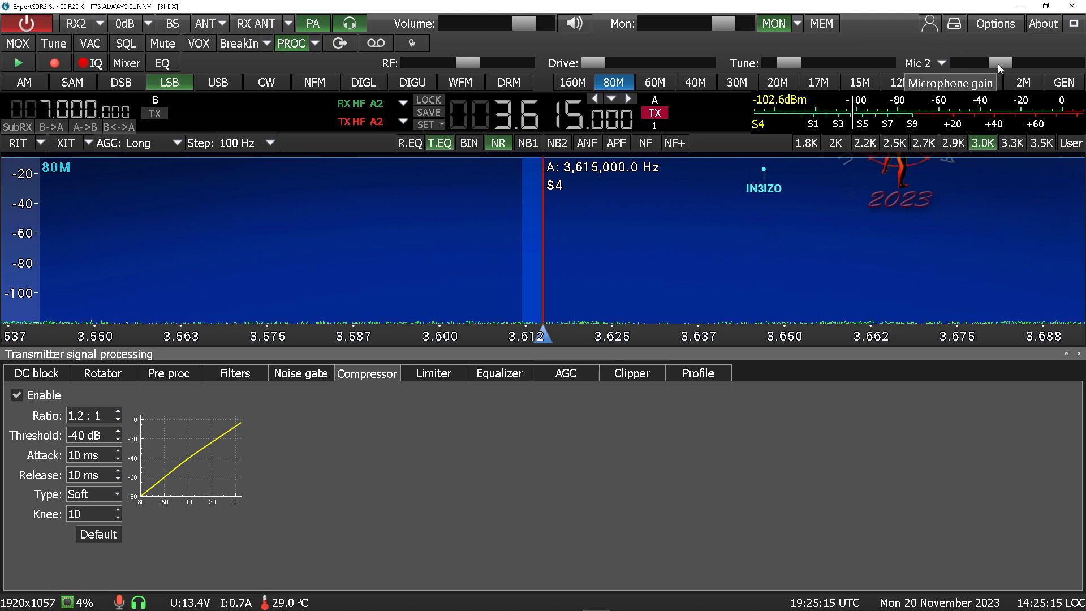
click(433, 383)
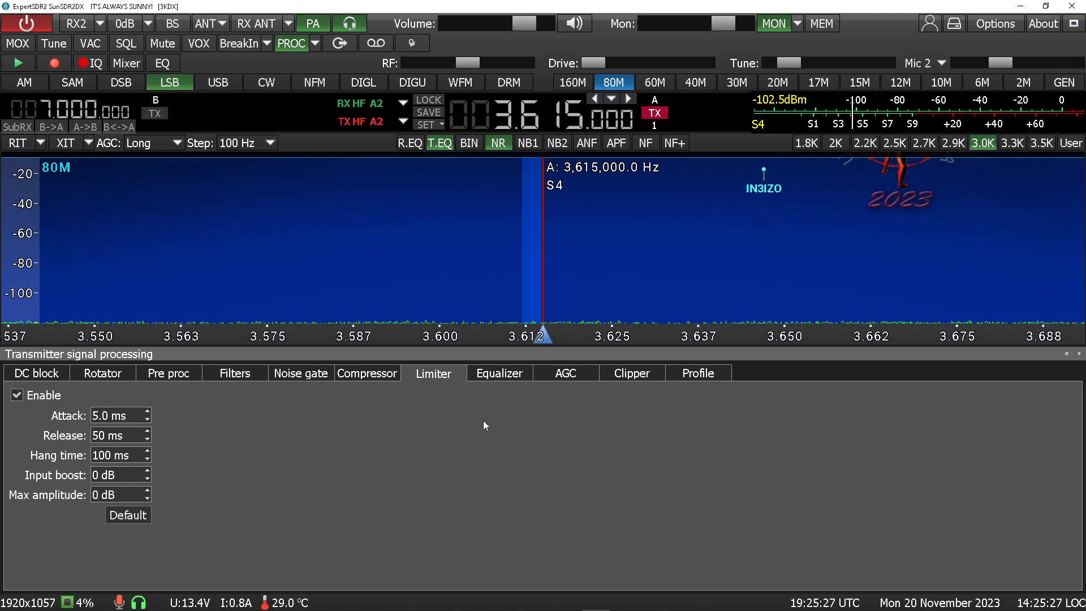
click(501, 377)
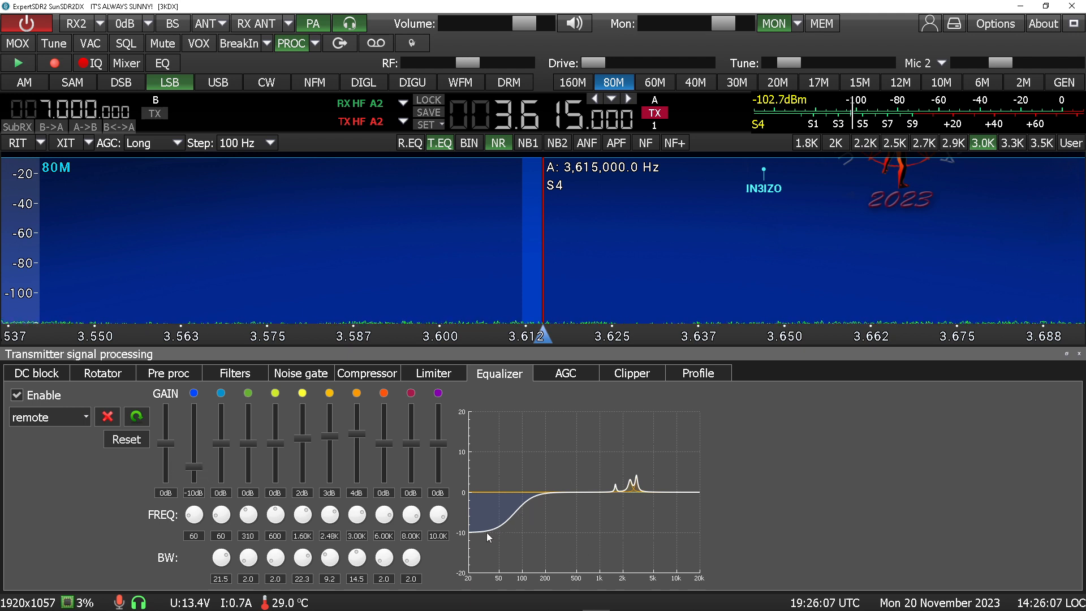
click(211, 375)
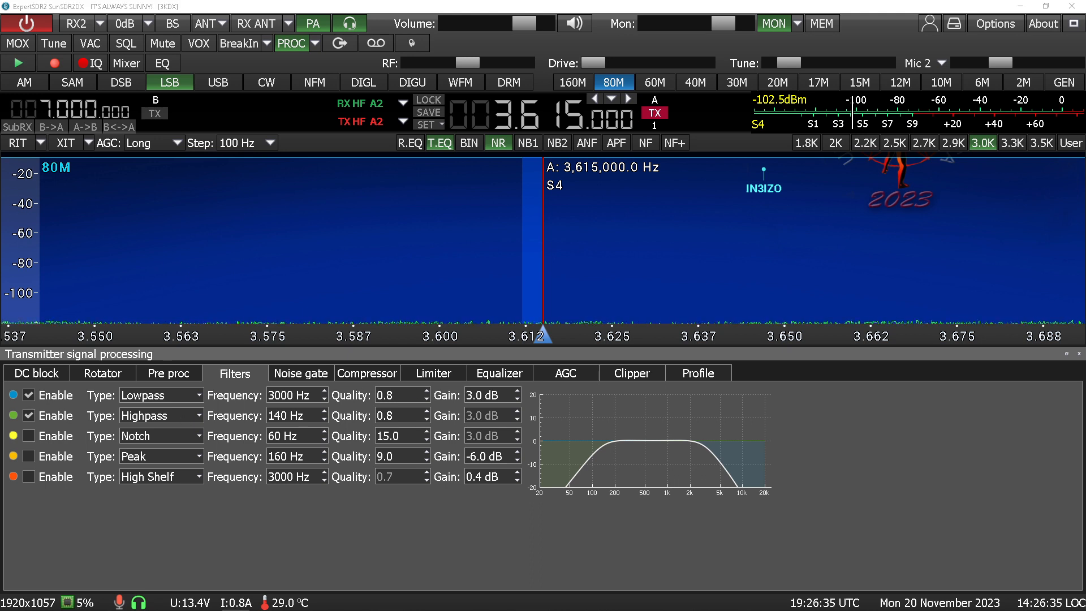
Transmit a test signal and inspect its bandwidth on the zoomed spectrum, then stop transmitting
key(space)
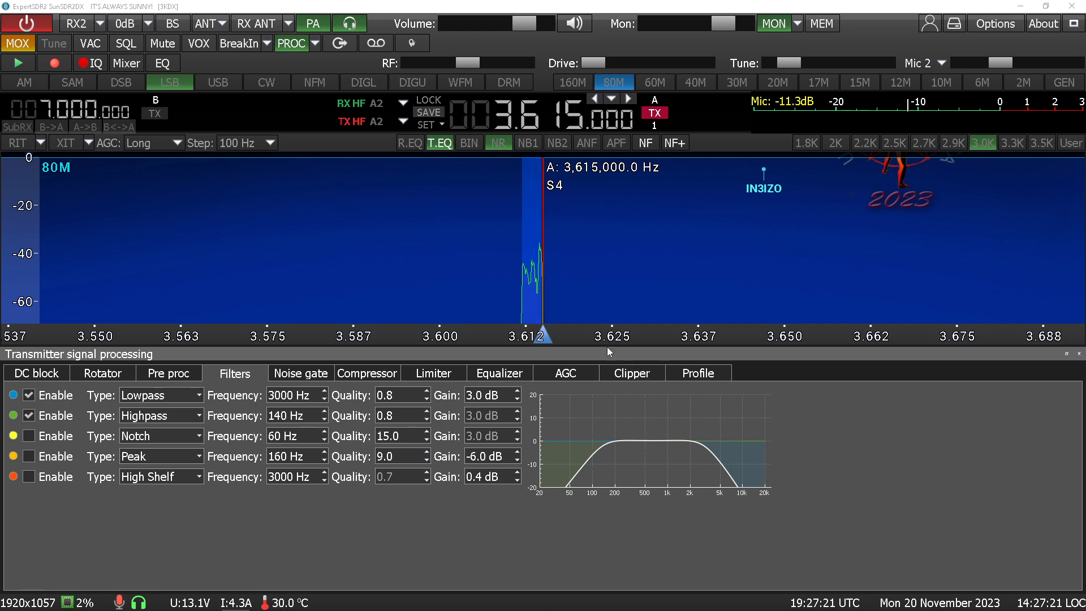
scroll(592, 334, up, 4)
scroll(544, 335, up, 2)
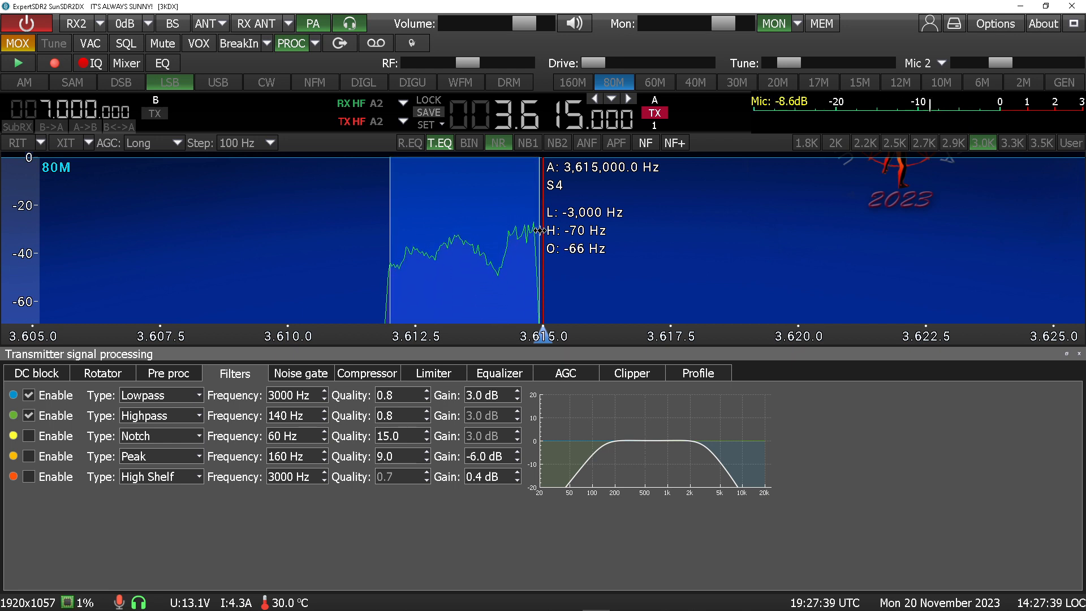
drag(602, 334, 883, 335)
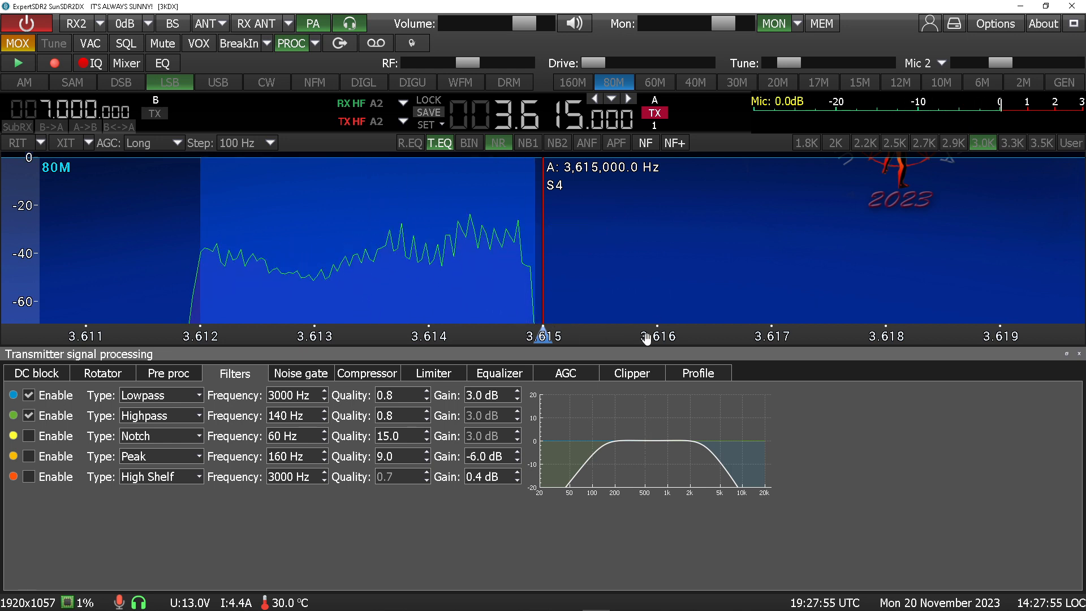
drag(647, 336, 194, 338)
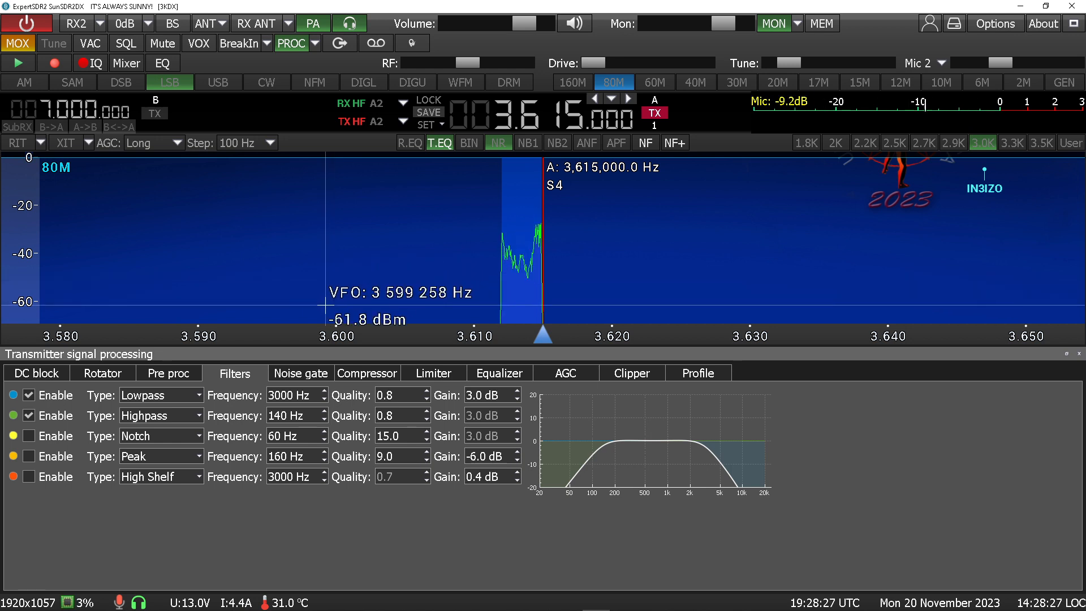
click(17, 43)
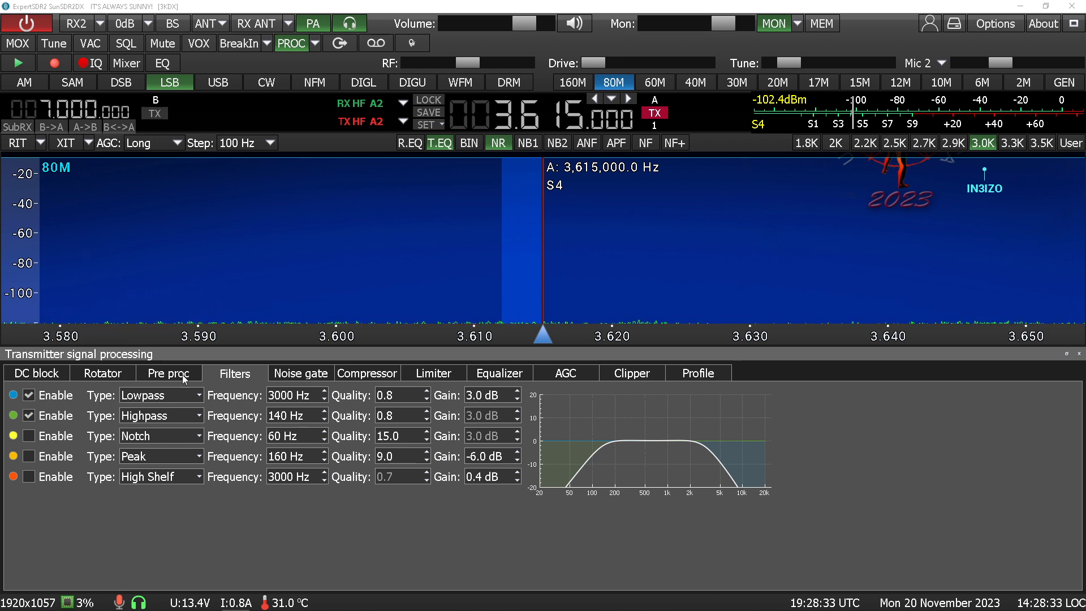
Load the 3k100lfro station profile and select the 3klfro transmit processing profile
click(930, 25)
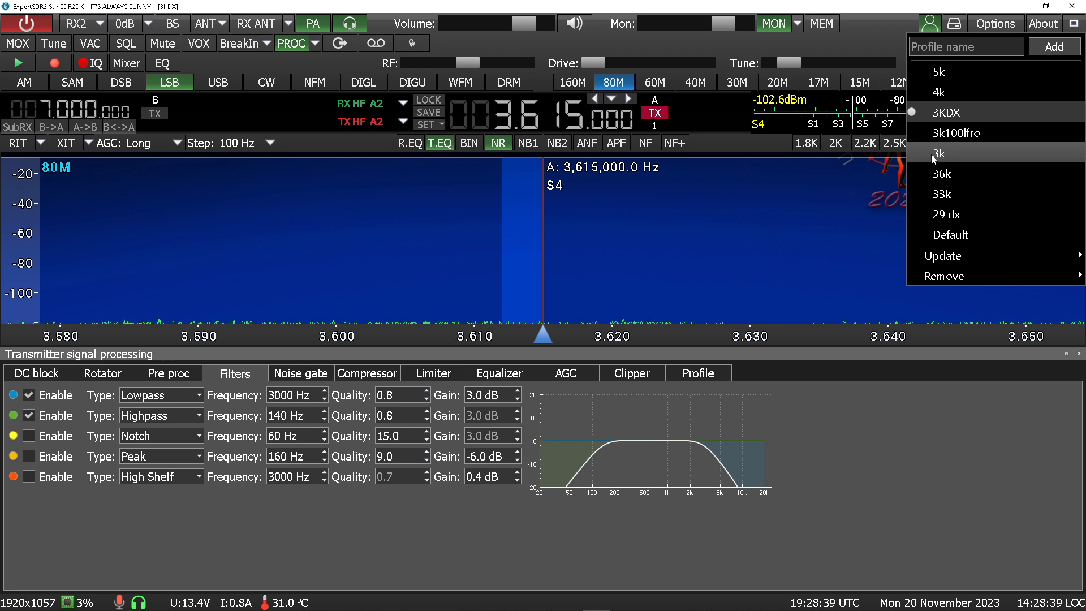
click(941, 133)
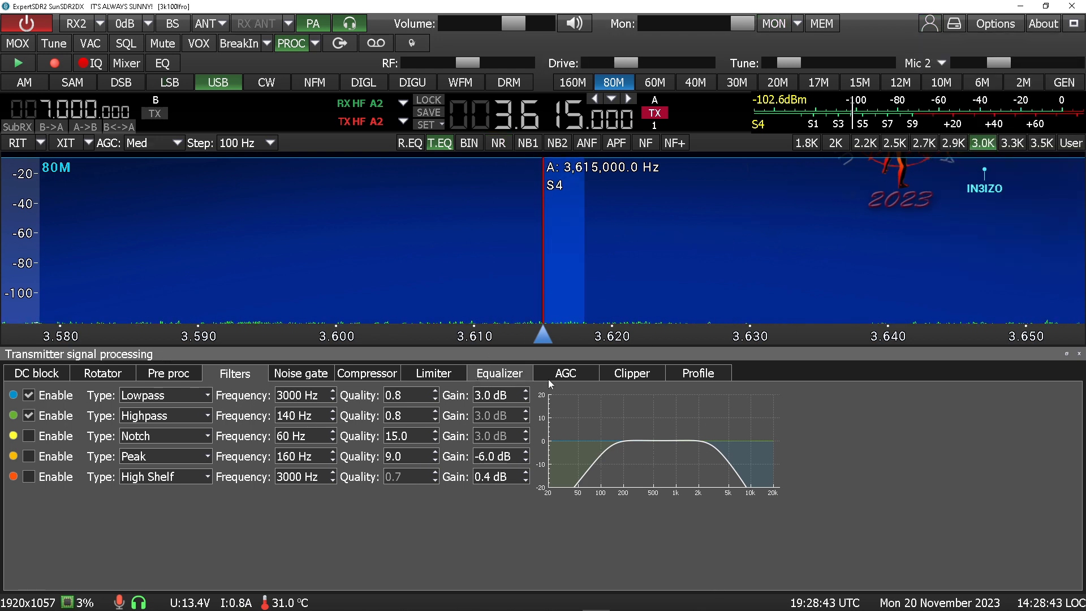
click(696, 377)
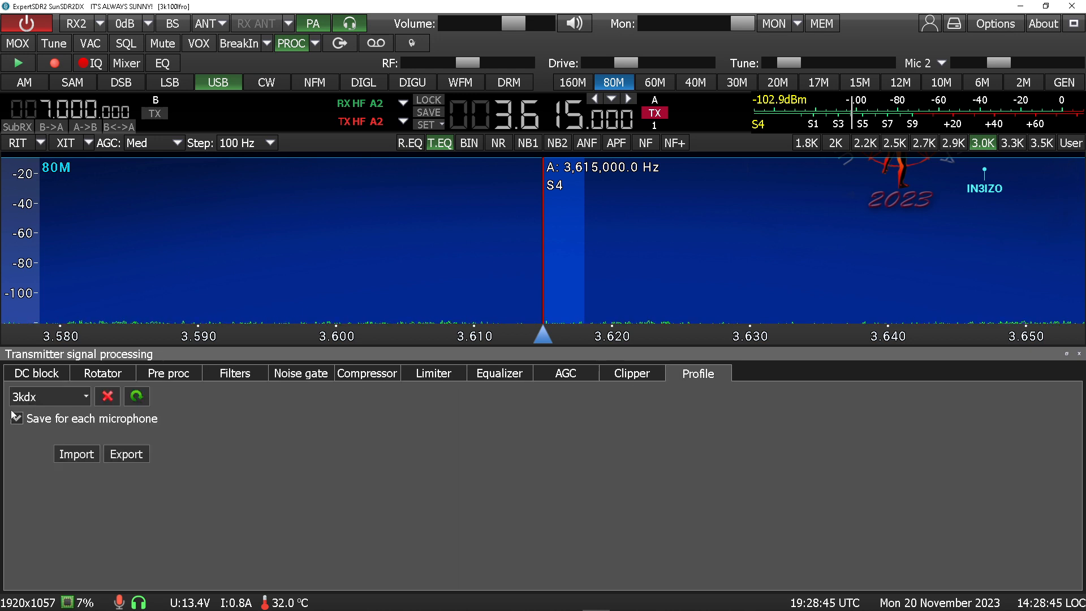
click(88, 401)
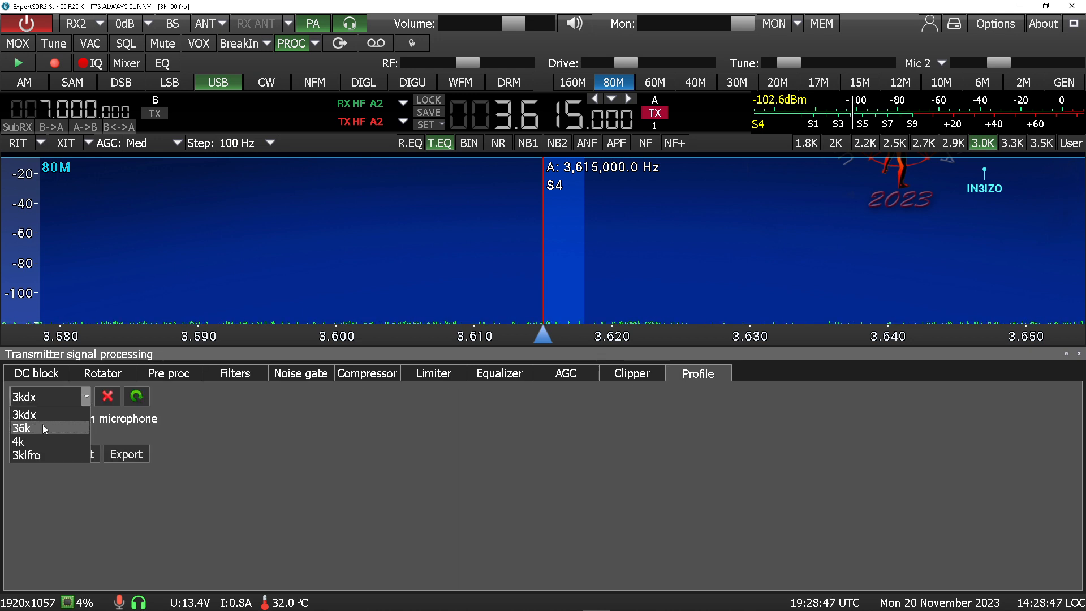
click(36, 456)
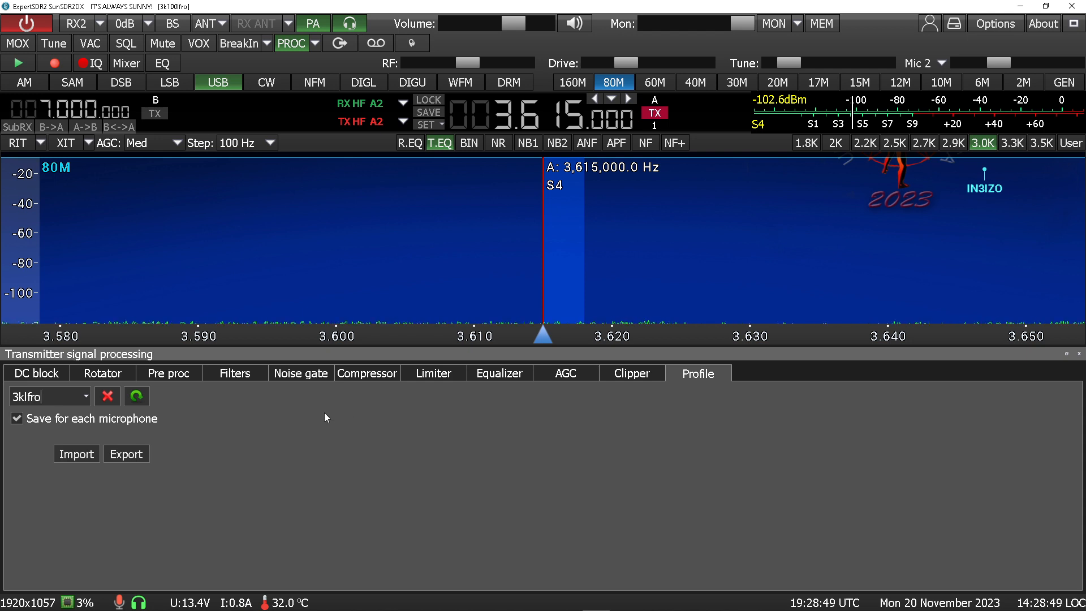
Review the Equalizer, Filters, Limiter, AGC and Compressor settings of the loaded profile
click(510, 378)
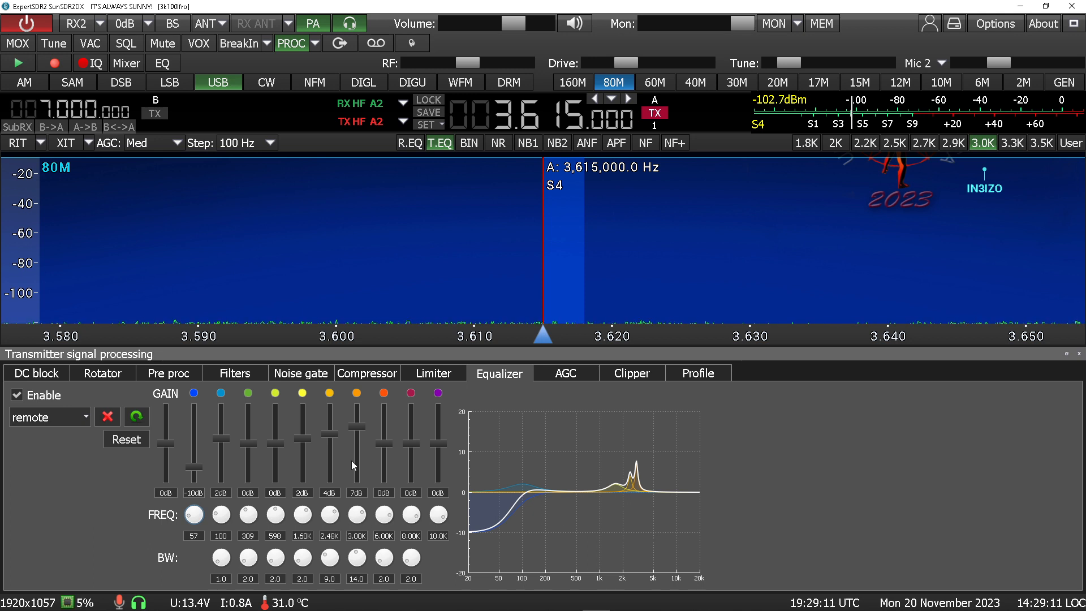
click(240, 375)
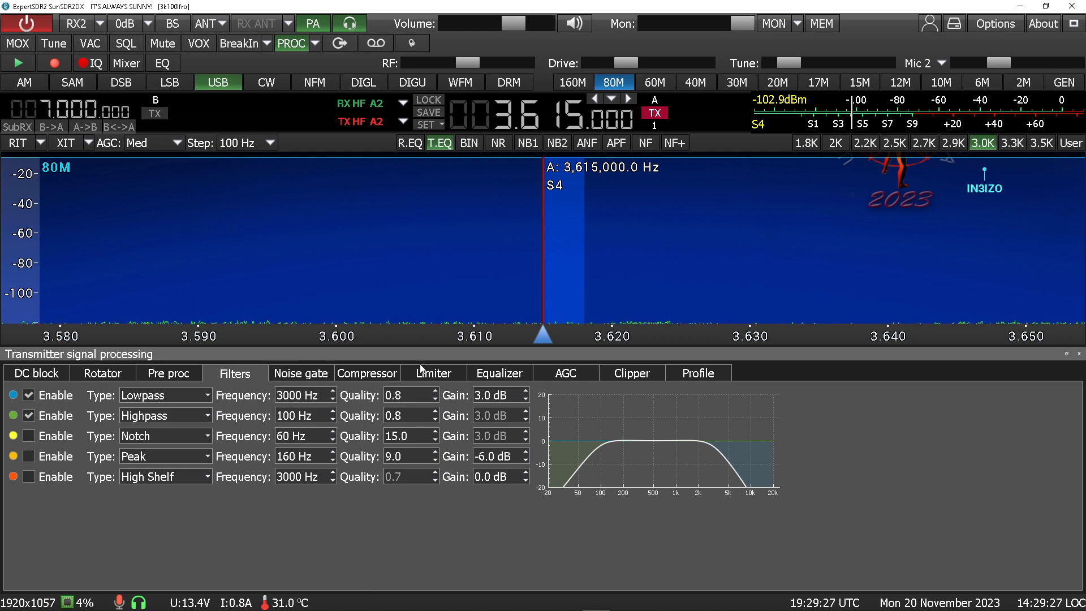
click(436, 375)
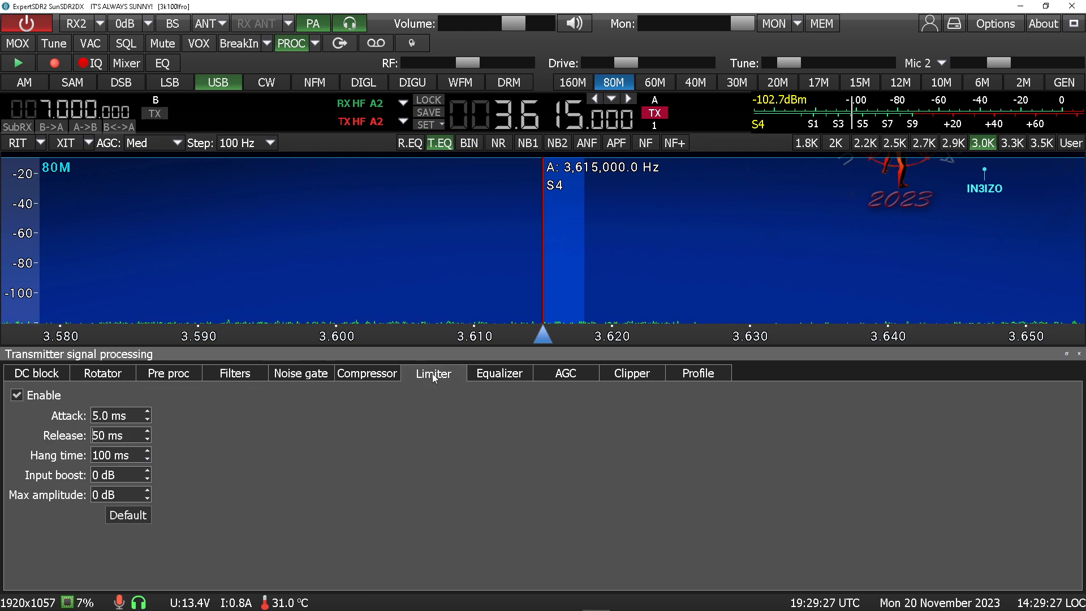
click(489, 376)
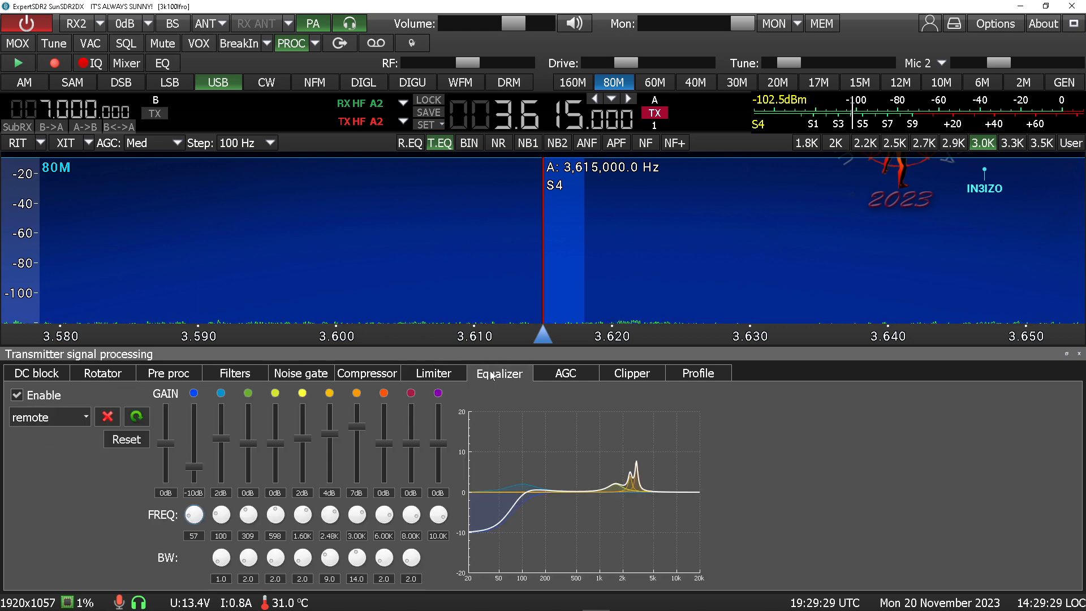
click(560, 376)
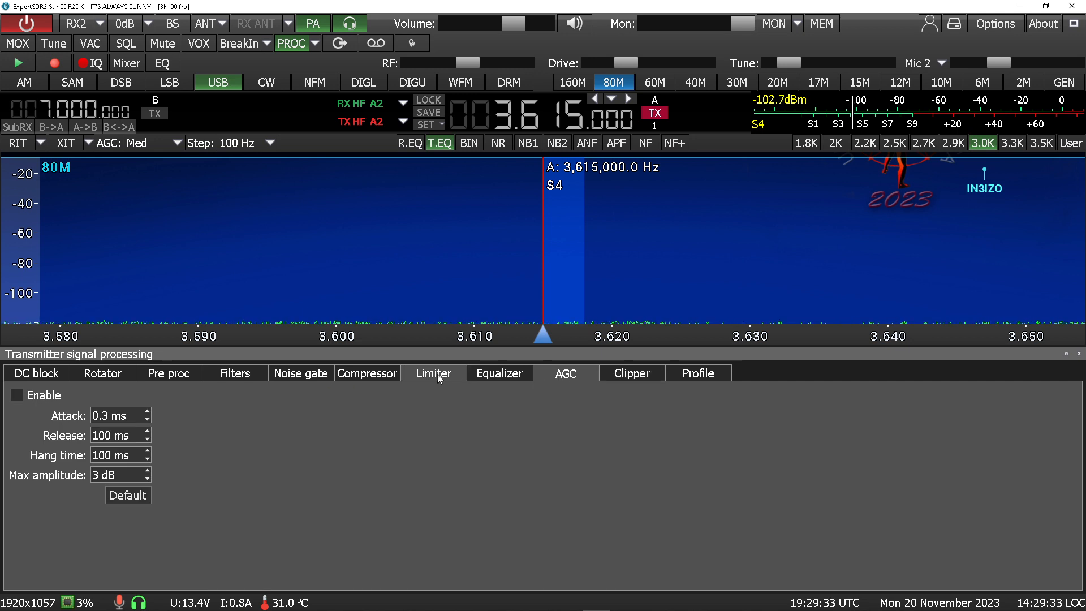
click(366, 374)
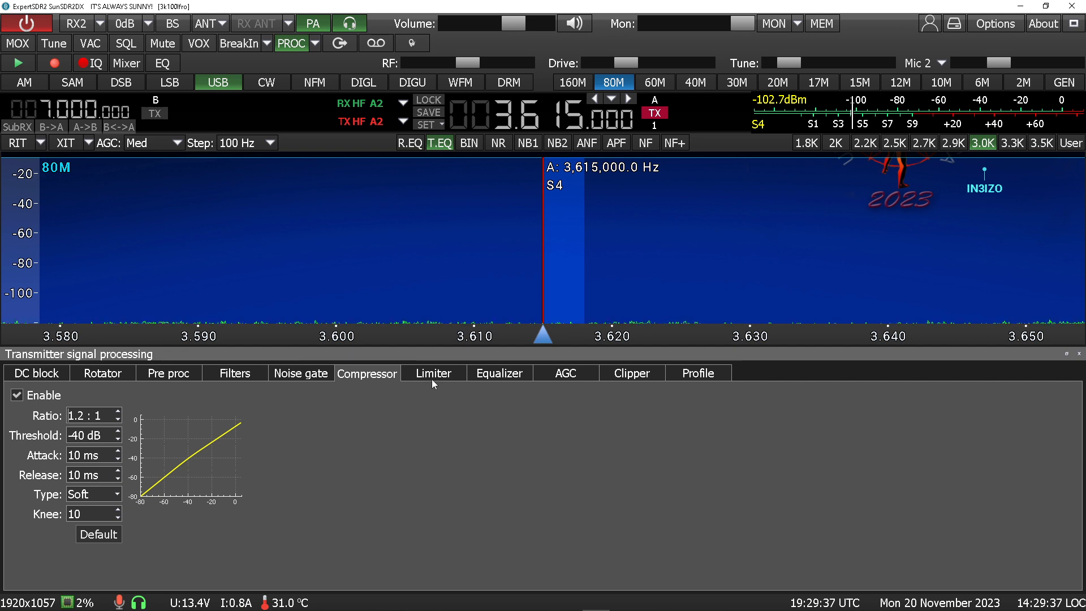
Turn on the monitor, lower the drive level slightly, and transmit a test with the equalizer curve shown
click(774, 26)
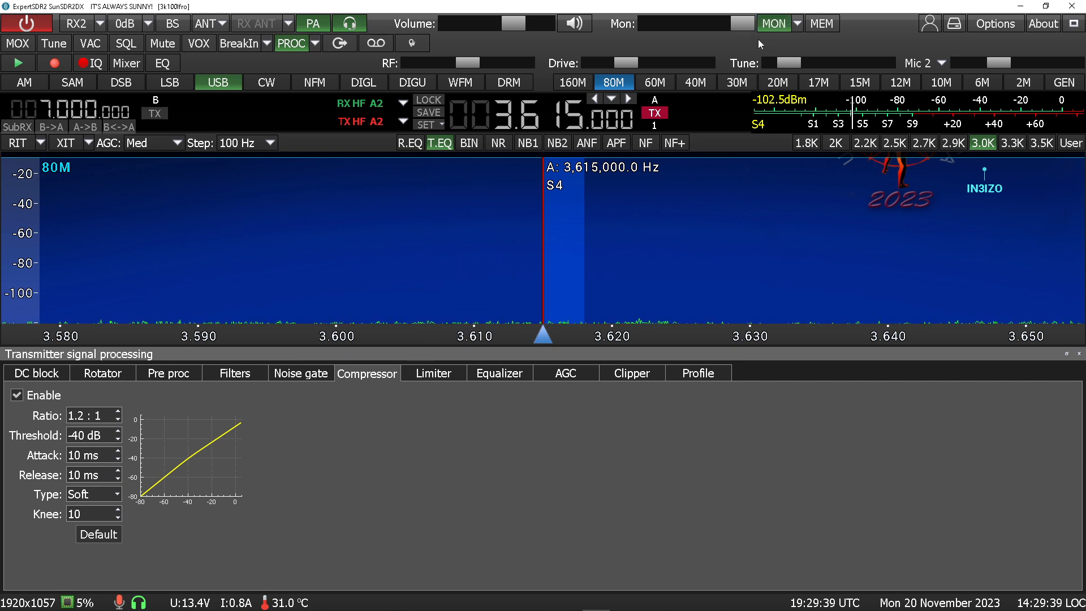
drag(624, 63, 591, 63)
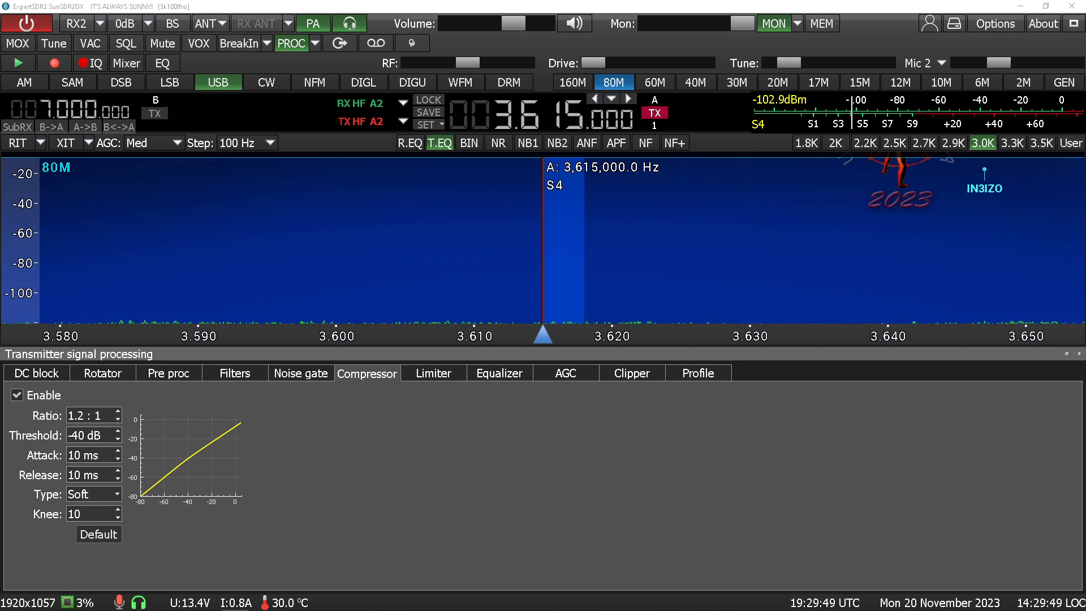
click(484, 377)
key(space)
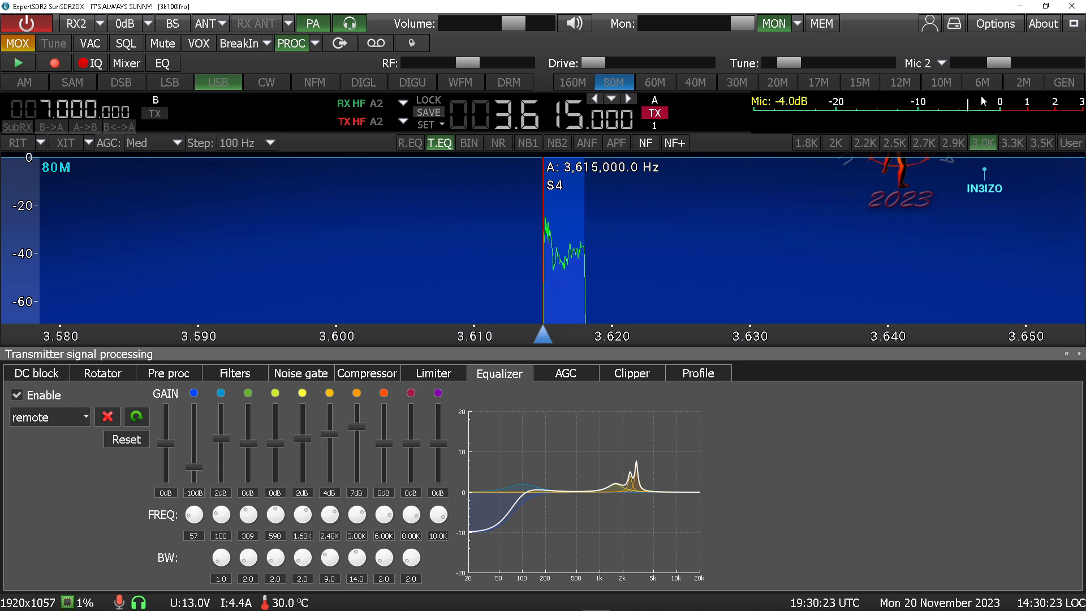
Switch the station to the 36k profile
click(929, 23)
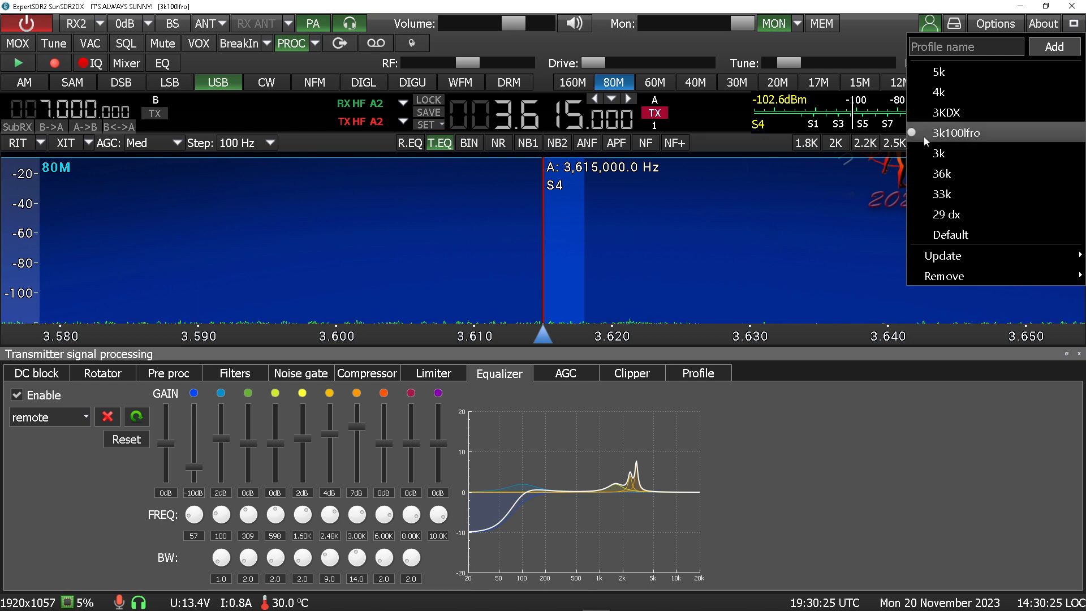
click(926, 173)
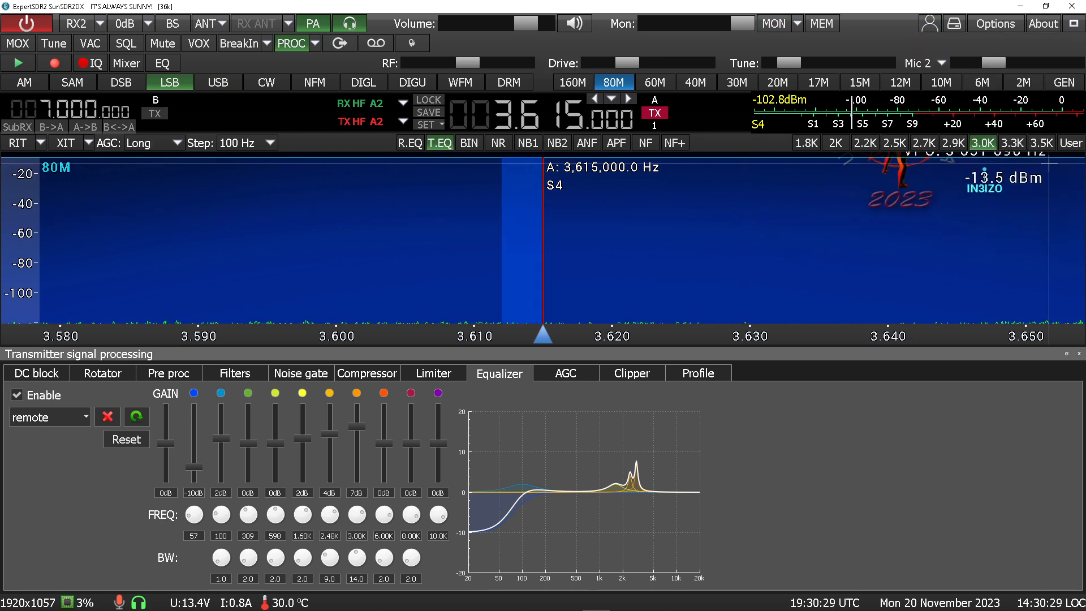
Switch the receive filter to the user setting and widen its low edge to about -3,500 Hz
click(1041, 142)
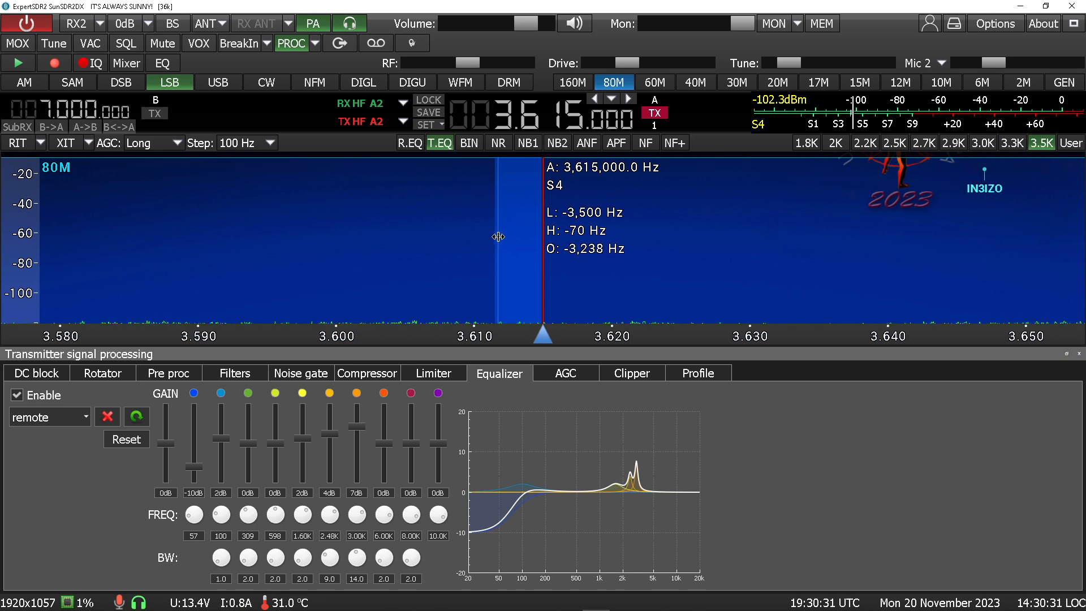
drag(495, 241, 493, 243)
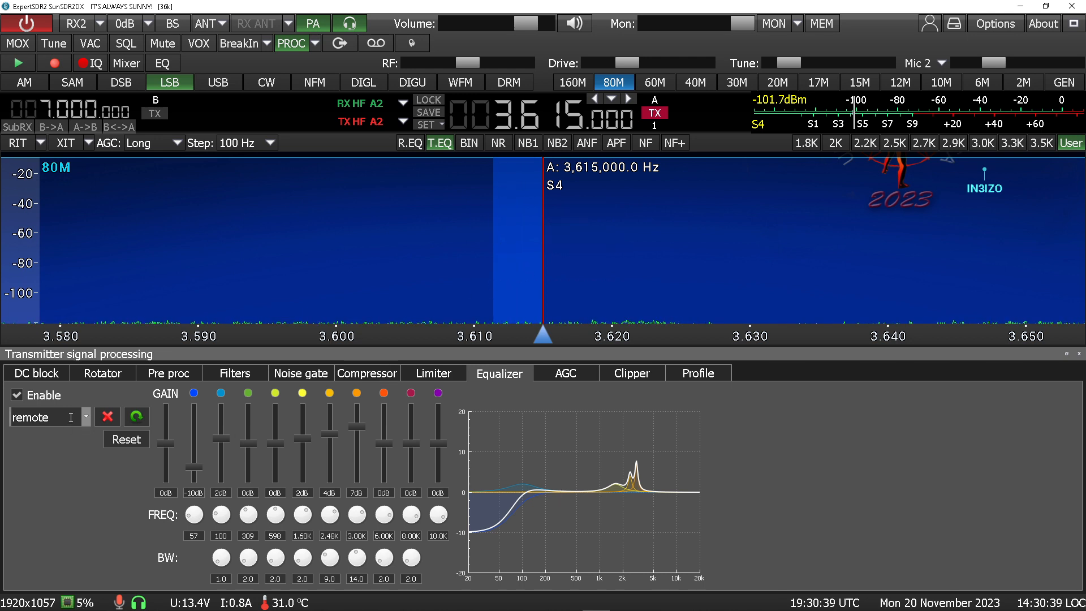
Select the 36k transmit processing profile
click(710, 372)
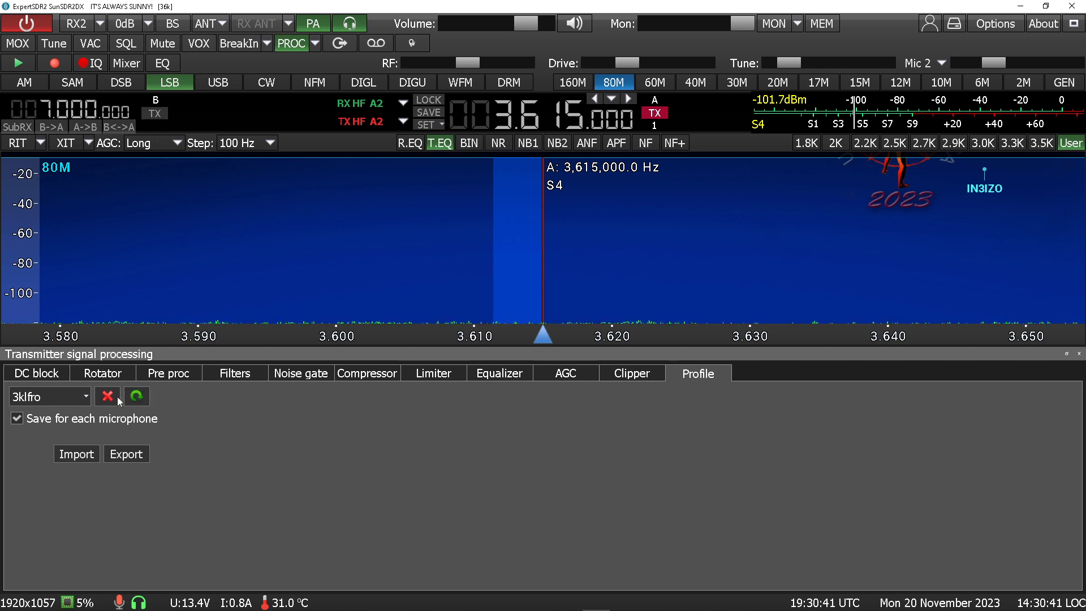
click(86, 397)
click(44, 433)
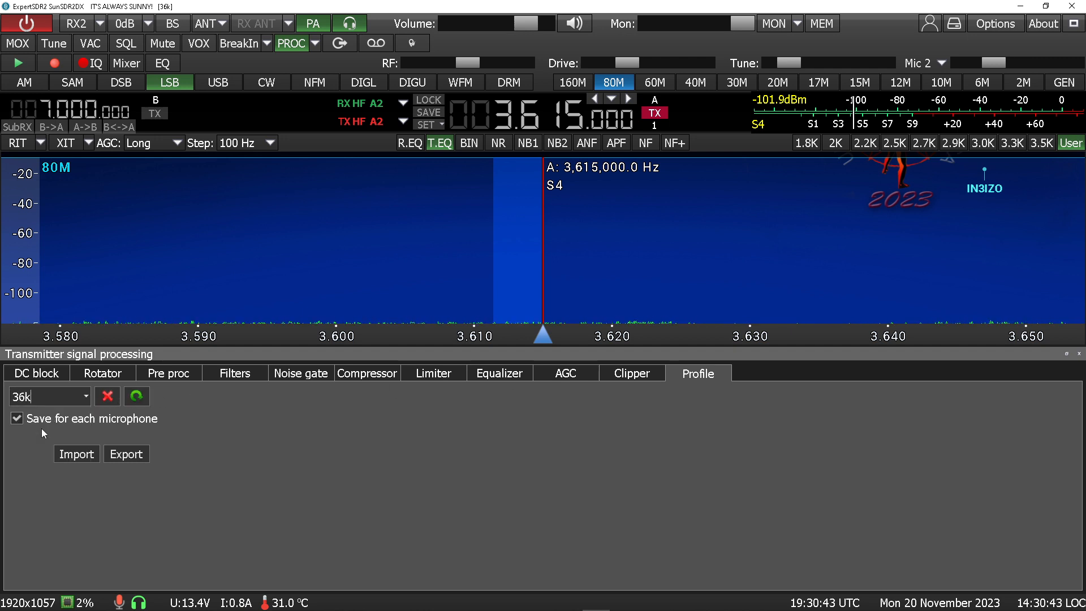
Review the Equalizer, Limiter, Compressor and Filters settings of the 36k profile
click(493, 376)
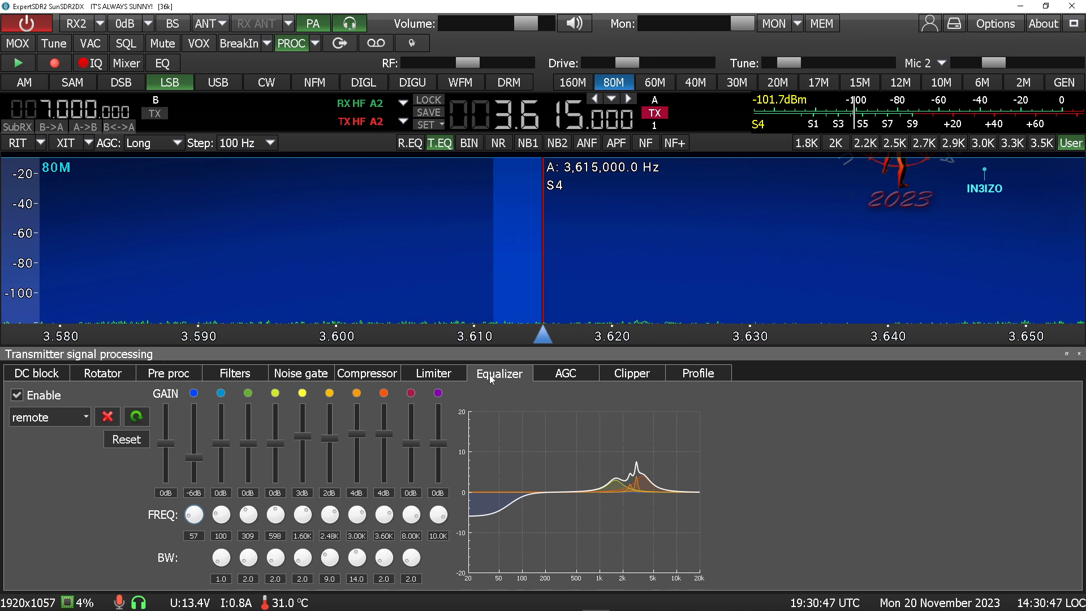
click(430, 376)
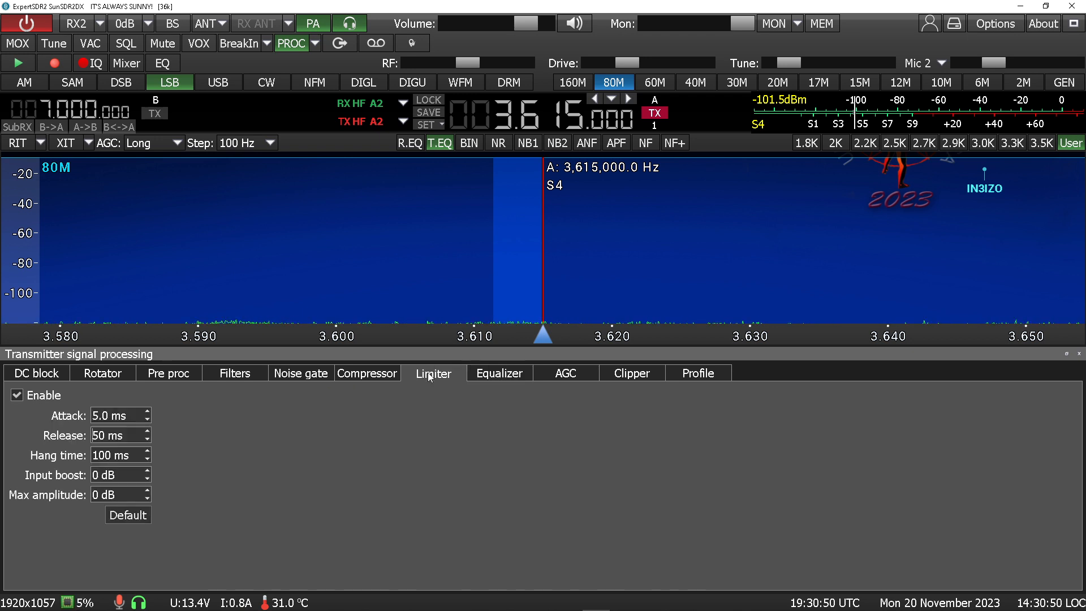
click(352, 376)
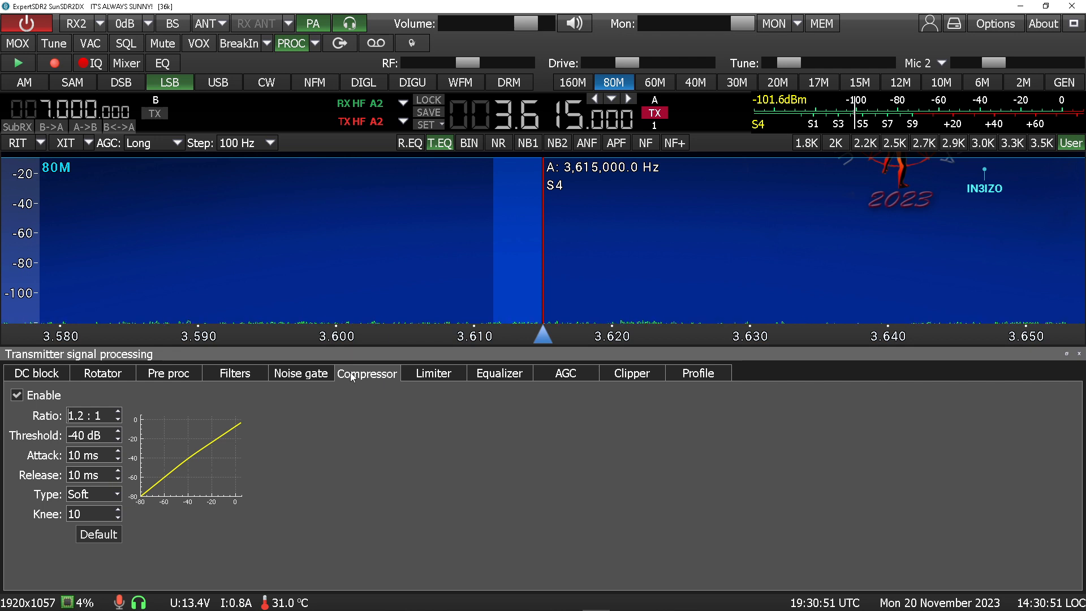
click(246, 376)
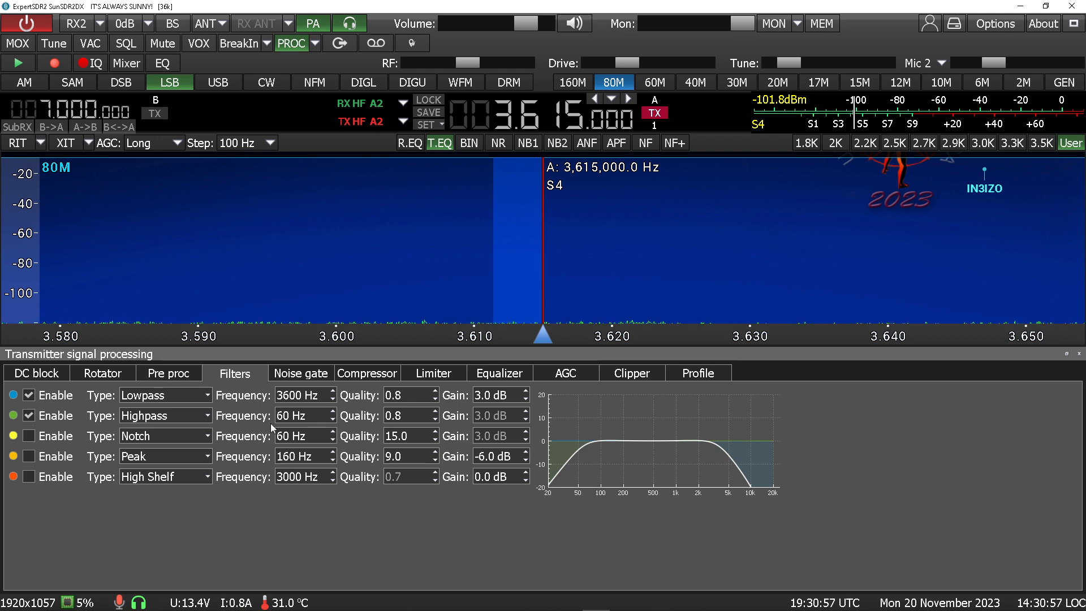
Start transmitting with the equalizer shown, turn on the monitor, and lower the drive level
key(space)
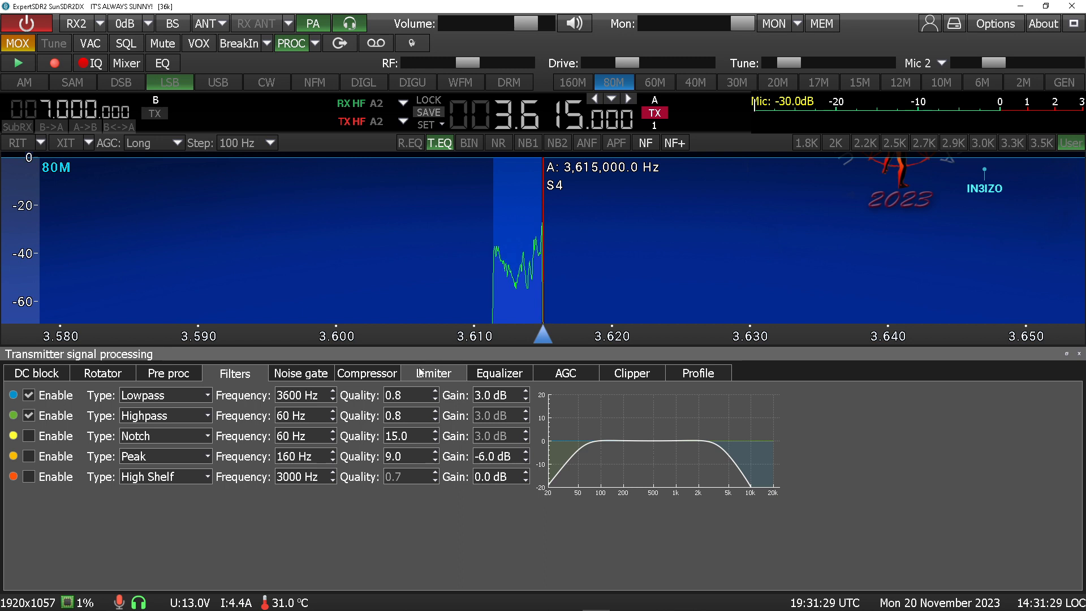
click(507, 376)
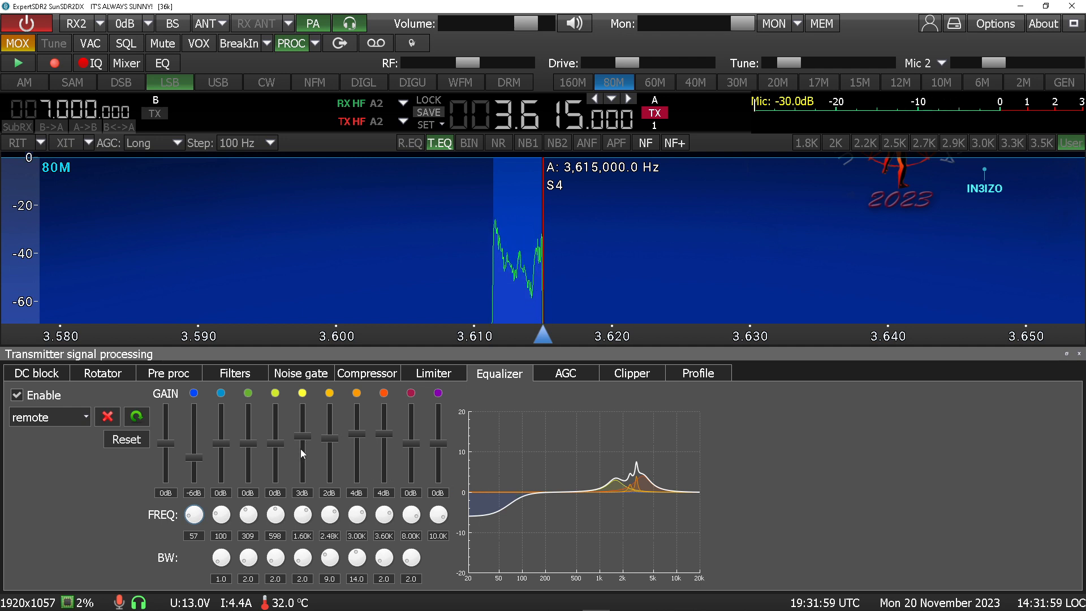
click(774, 24)
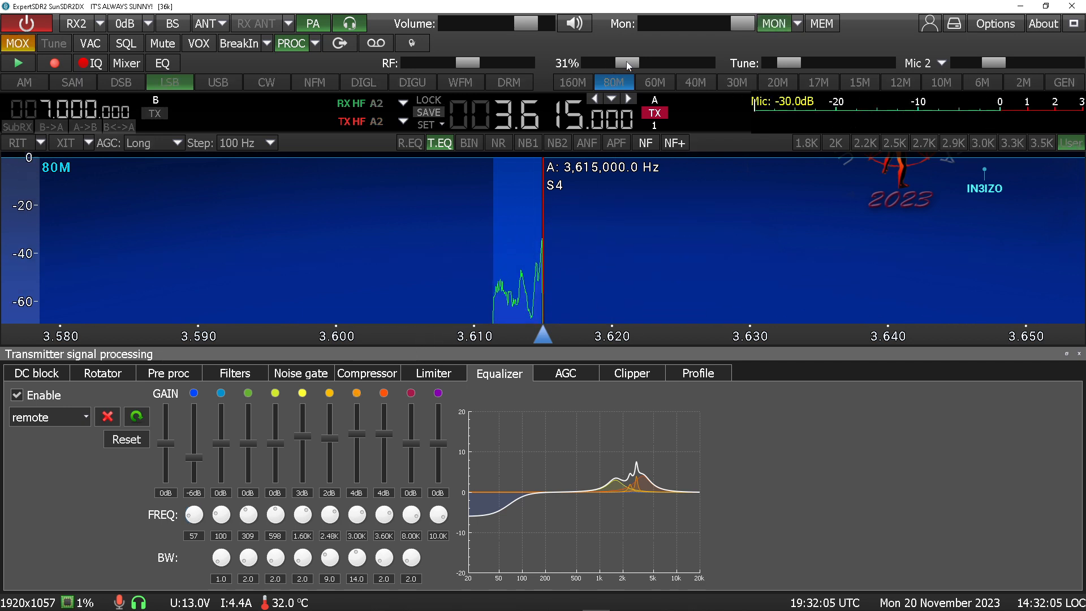
drag(628, 63, 577, 64)
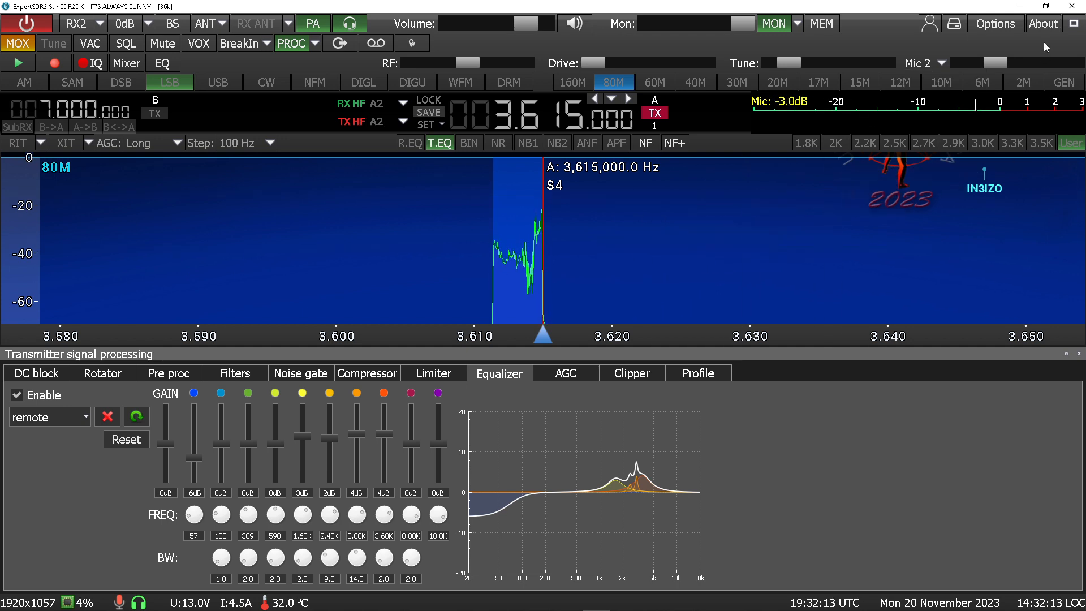
scroll(1002, 60, down, 1)
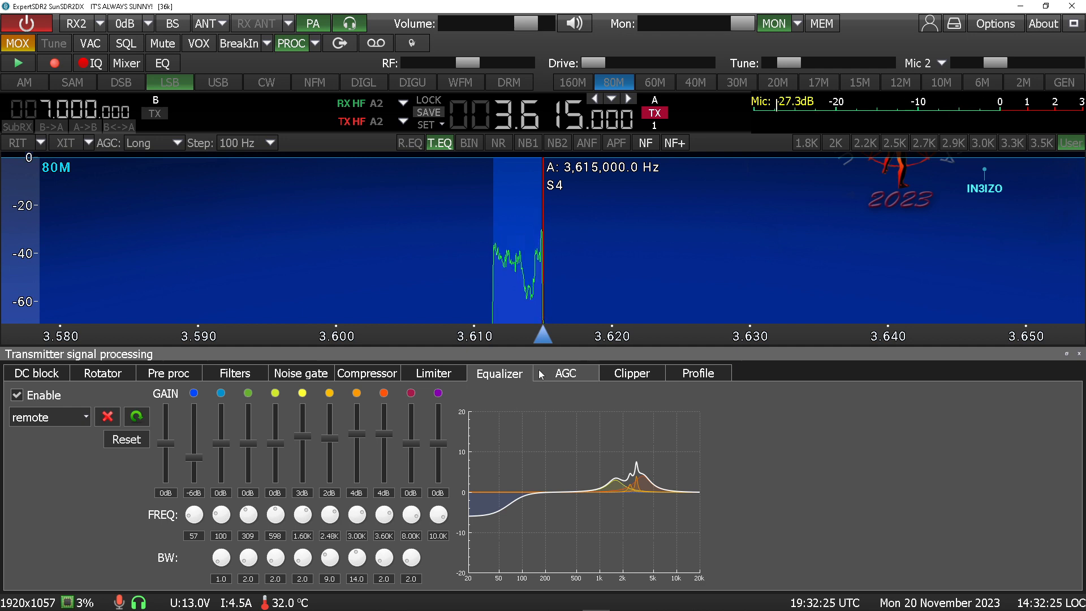
Review the AGC, Equalizer, Limiter, Compressor, Noise gate and Filters settings during transmission, then stop transmitting
click(564, 374)
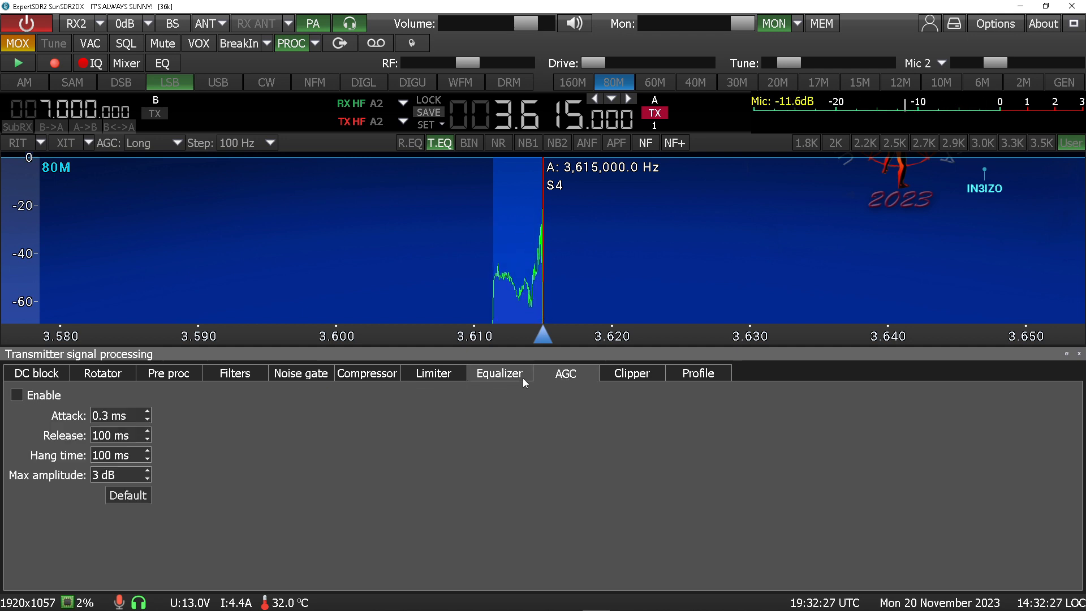
click(502, 378)
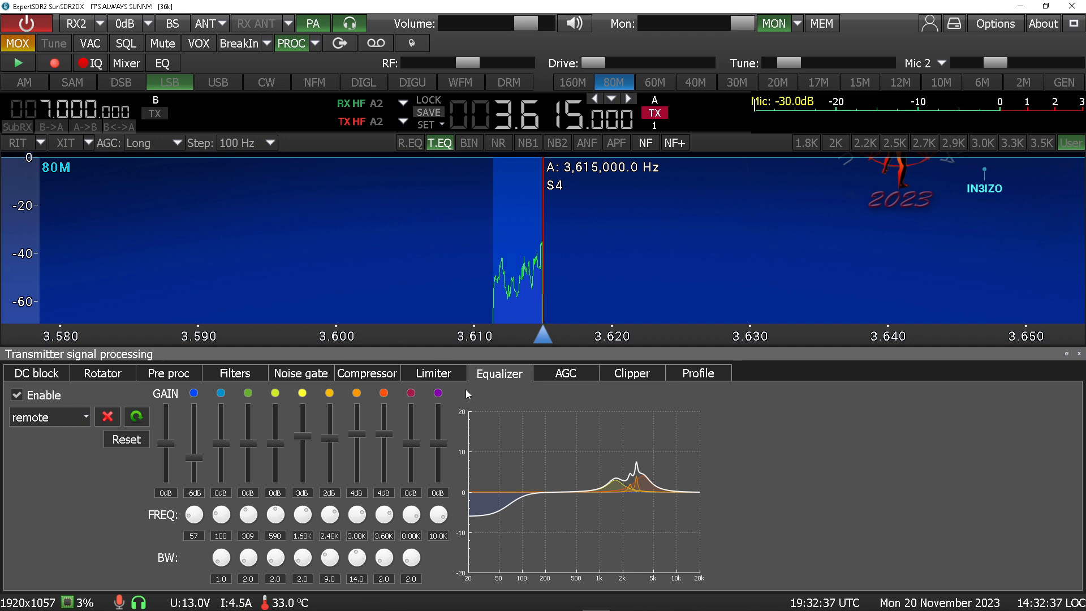
click(425, 376)
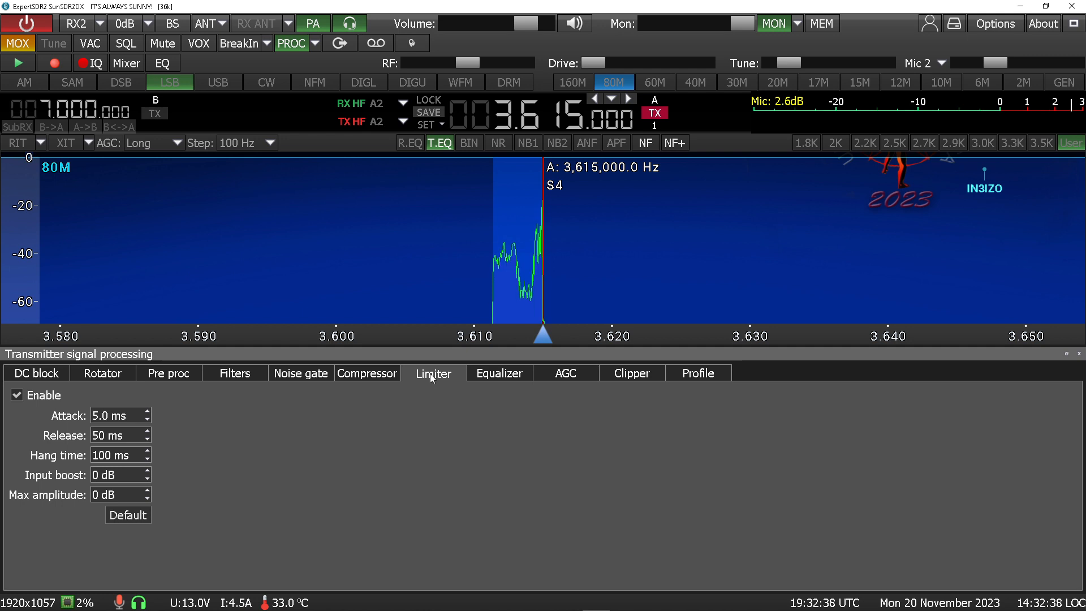
click(374, 377)
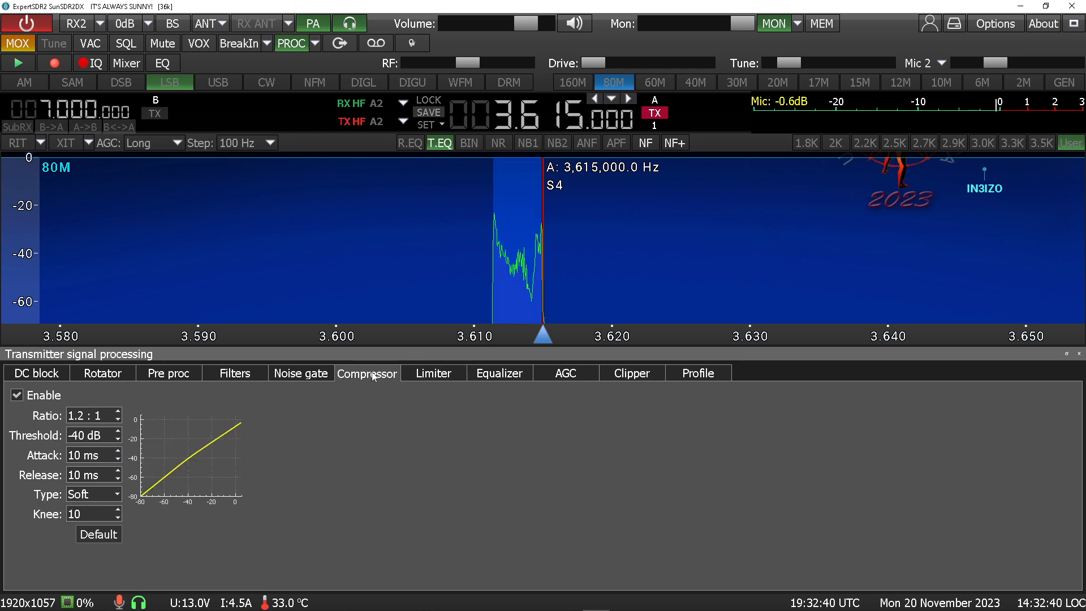
click(301, 375)
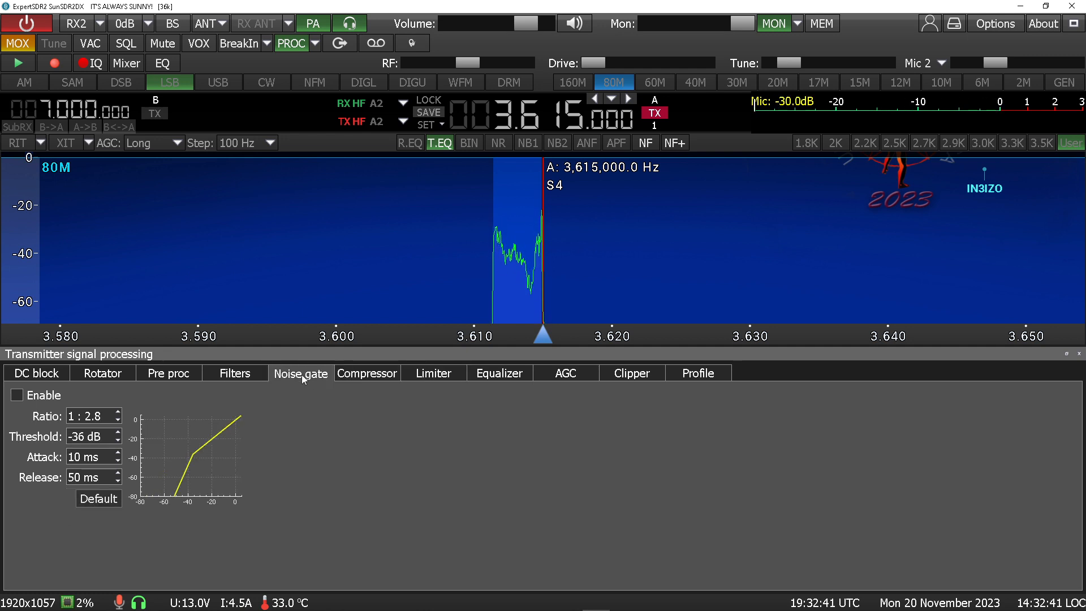
click(241, 374)
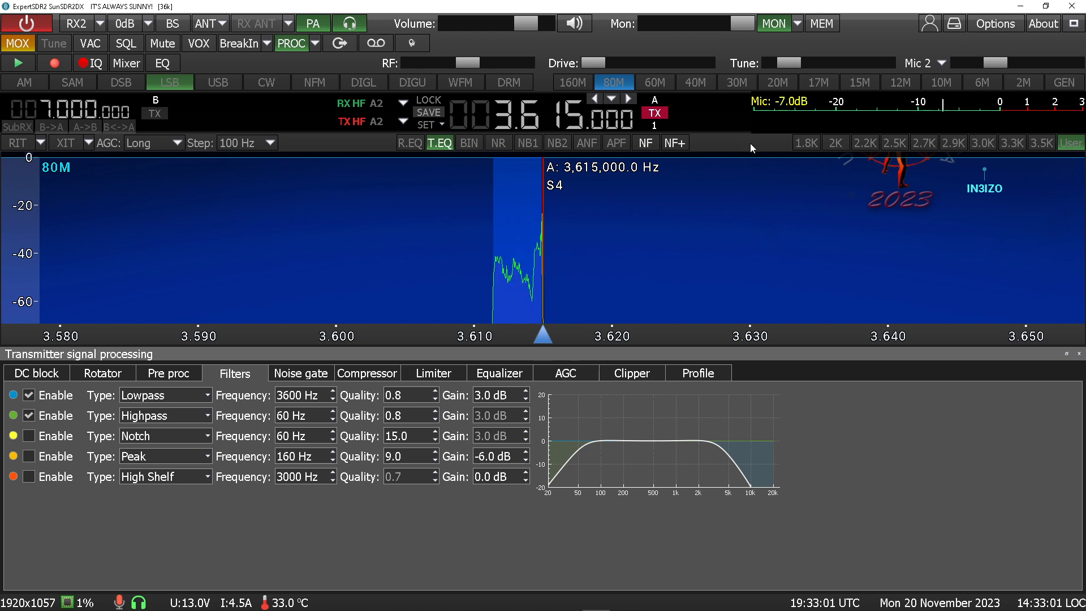
key(space)
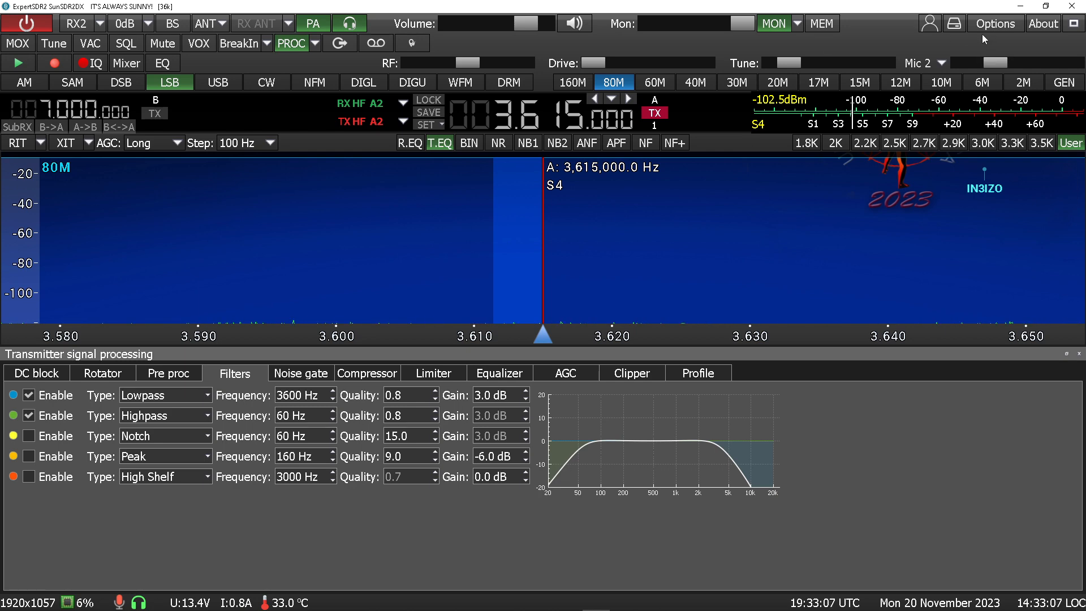
Switch the station to the 4k profile and lower the drive level
click(933, 25)
click(933, 91)
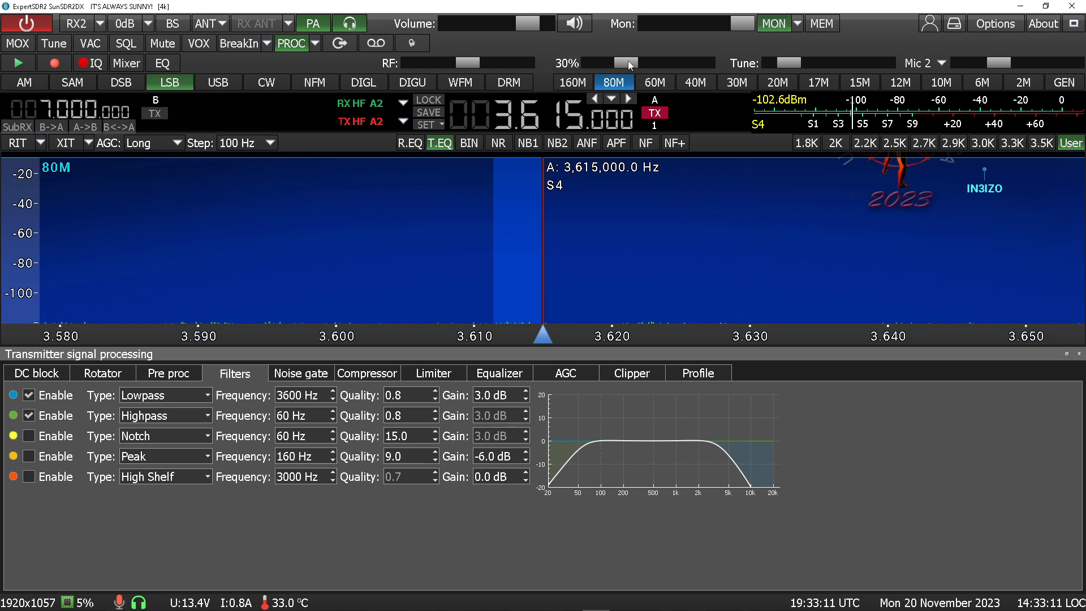
drag(628, 60, 561, 68)
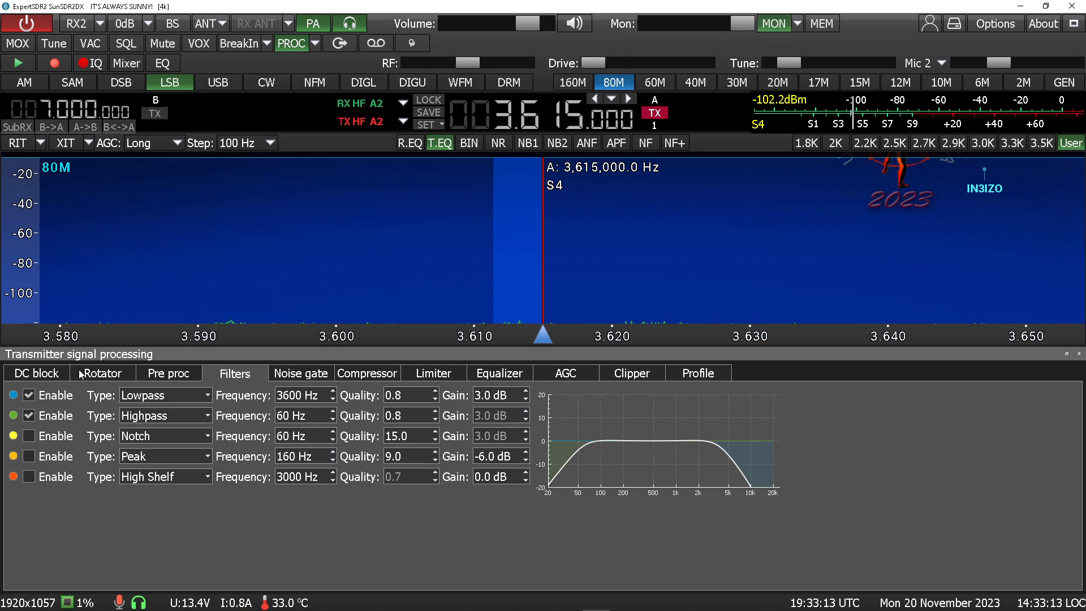
Select the 4k transmit processing profile
click(686, 375)
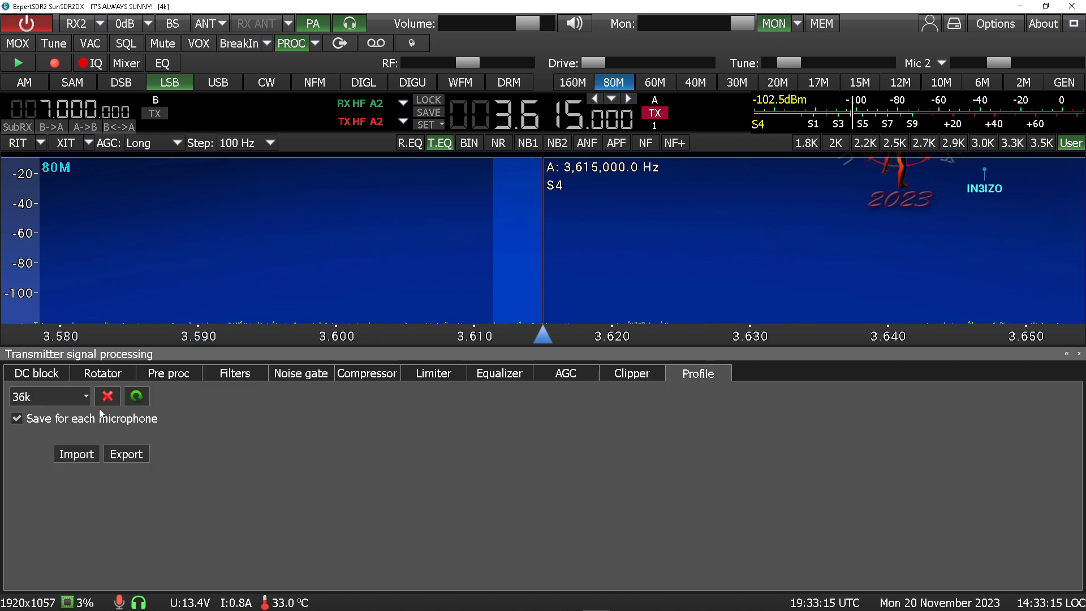
click(86, 396)
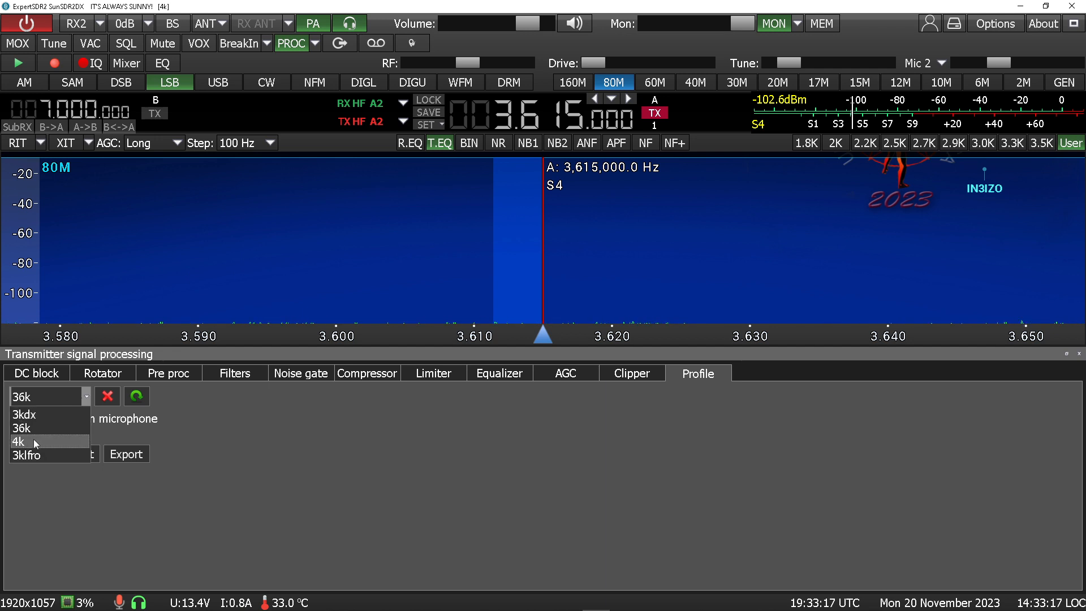
click(33, 439)
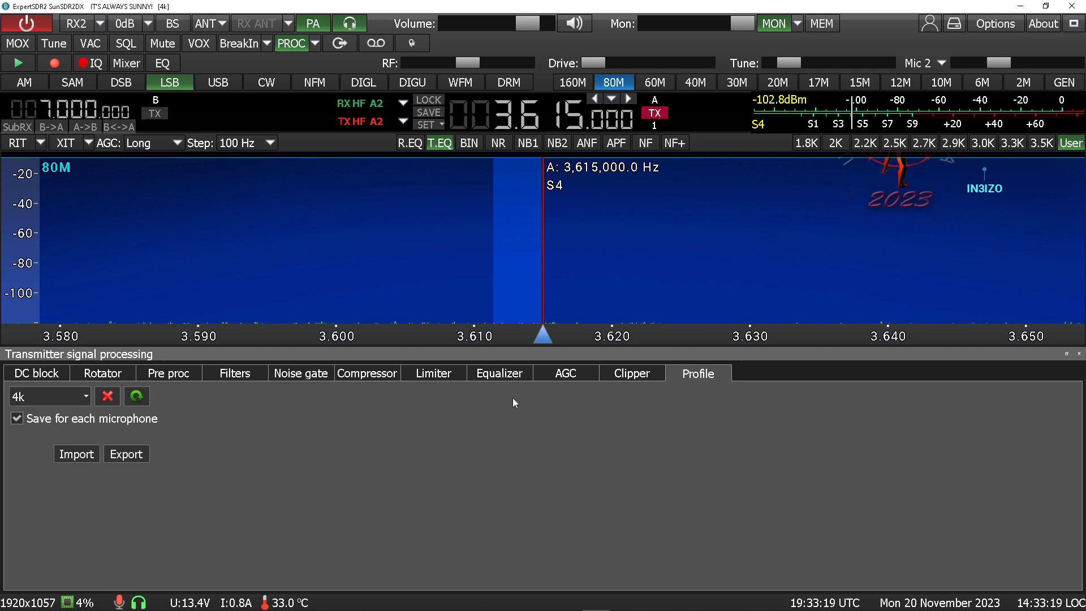
Make a short test transmission, then widen the receive filter's low edge to about -4,030 Hz
key(space)
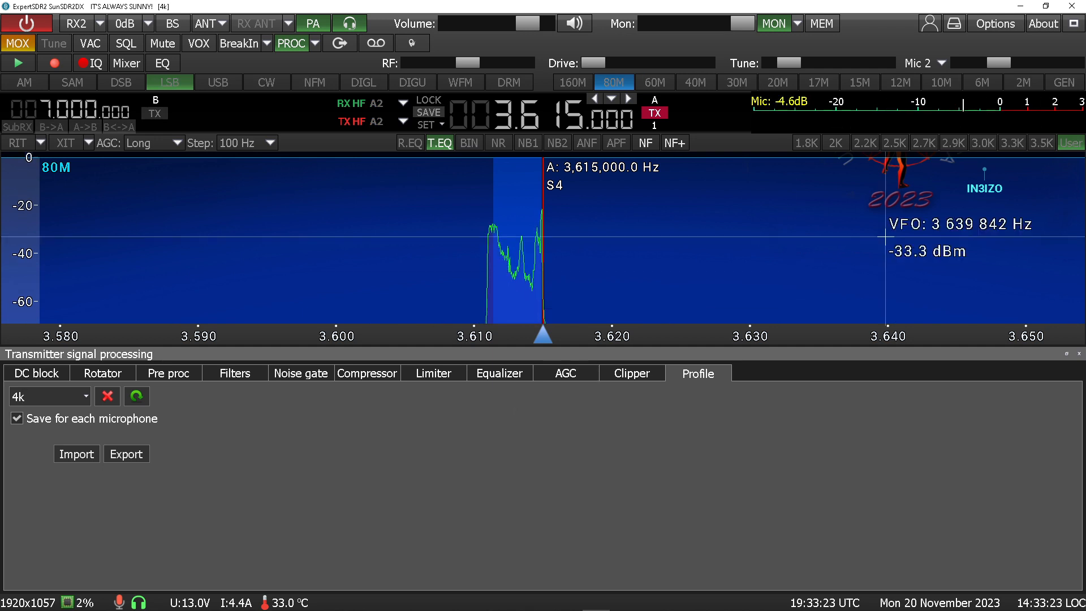
key(space)
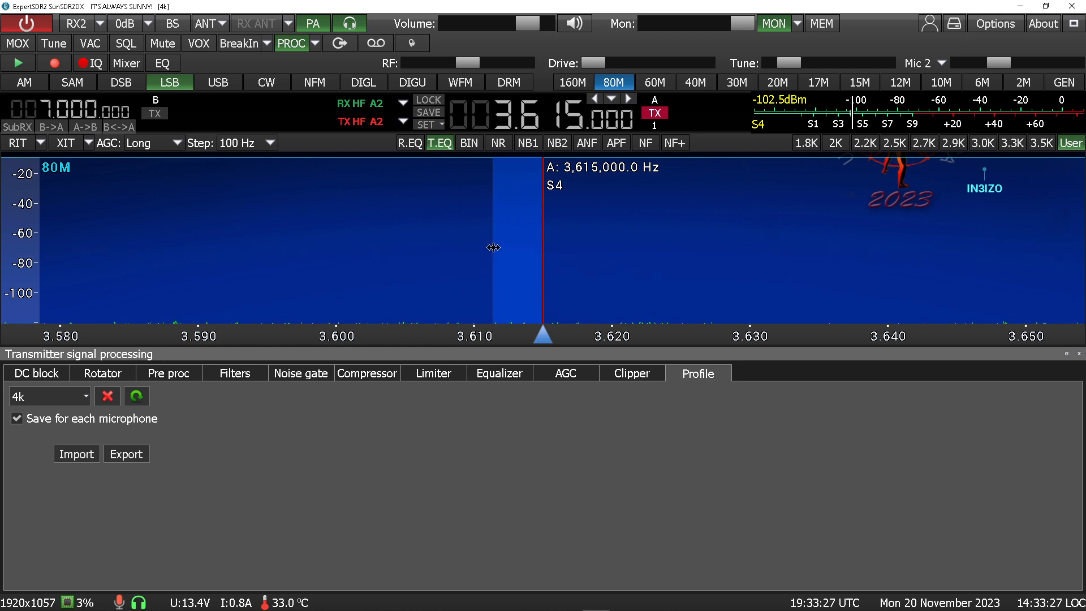
drag(494, 248, 488, 248)
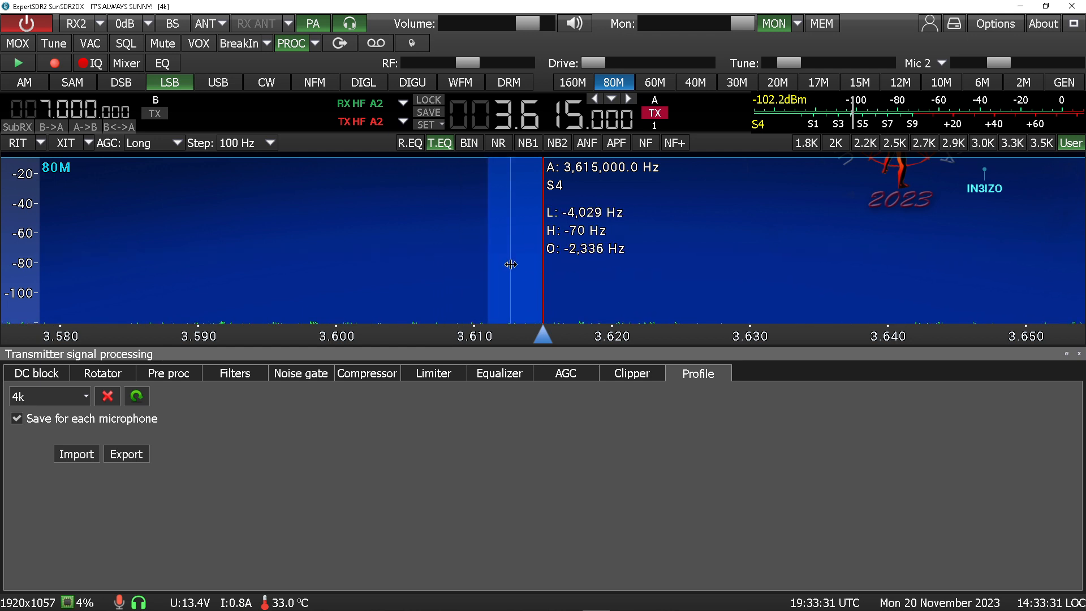
Transmit with the 4k profile while reviewing its Filters, Compressor, Limiter and Equalizer settings
key(space)
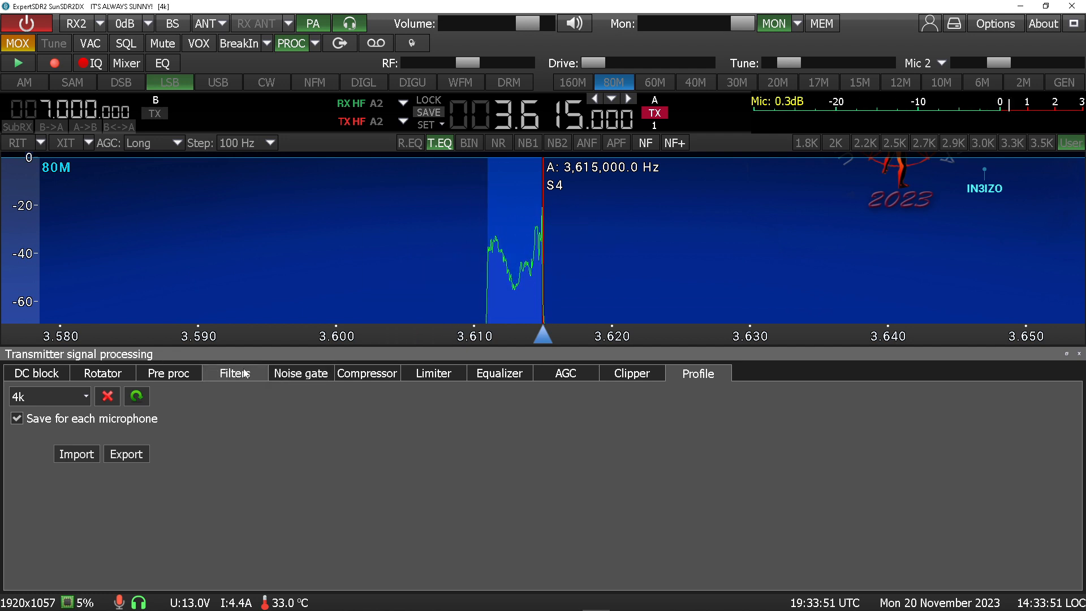
click(224, 376)
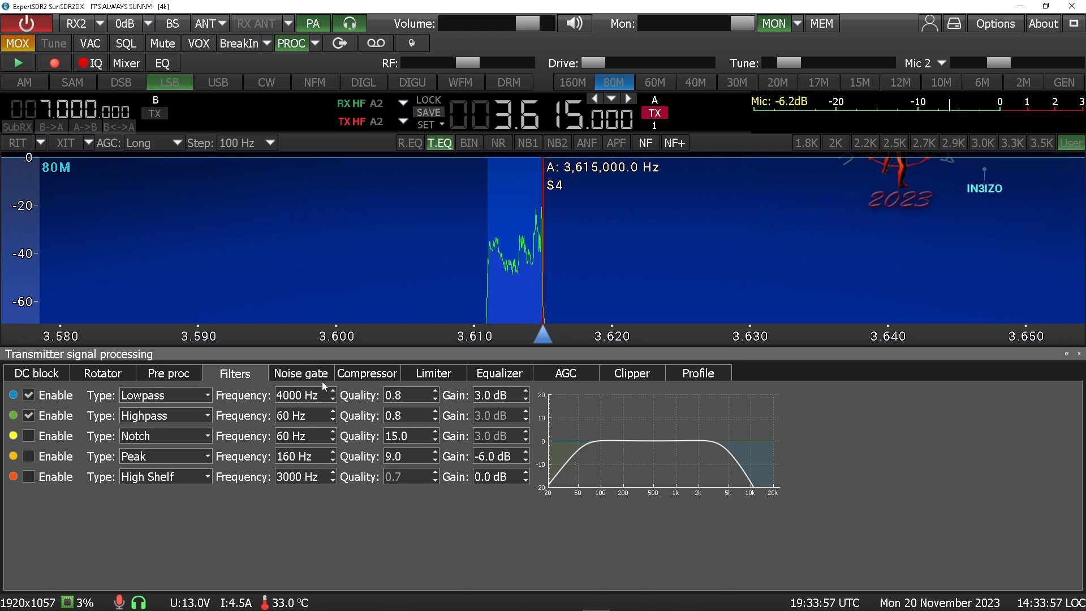
click(378, 378)
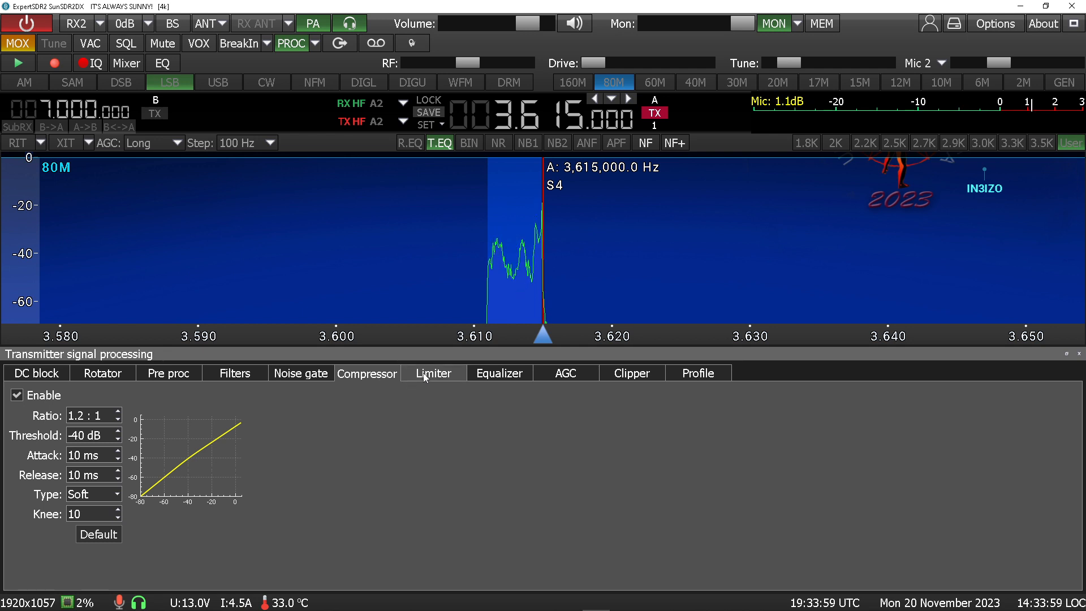
click(444, 378)
click(491, 376)
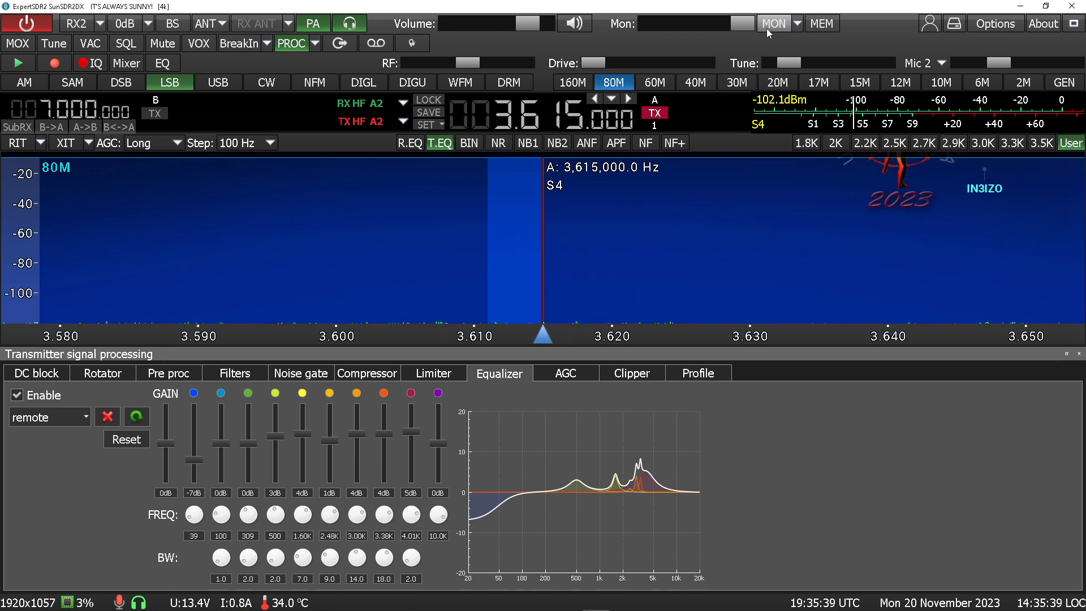
mouse_move(13, 602)
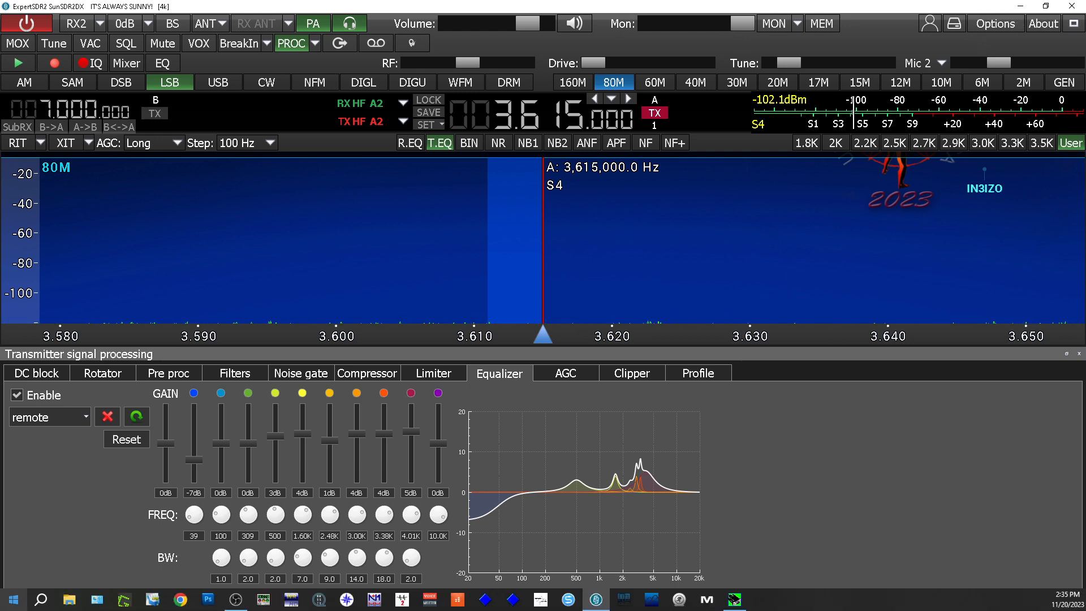